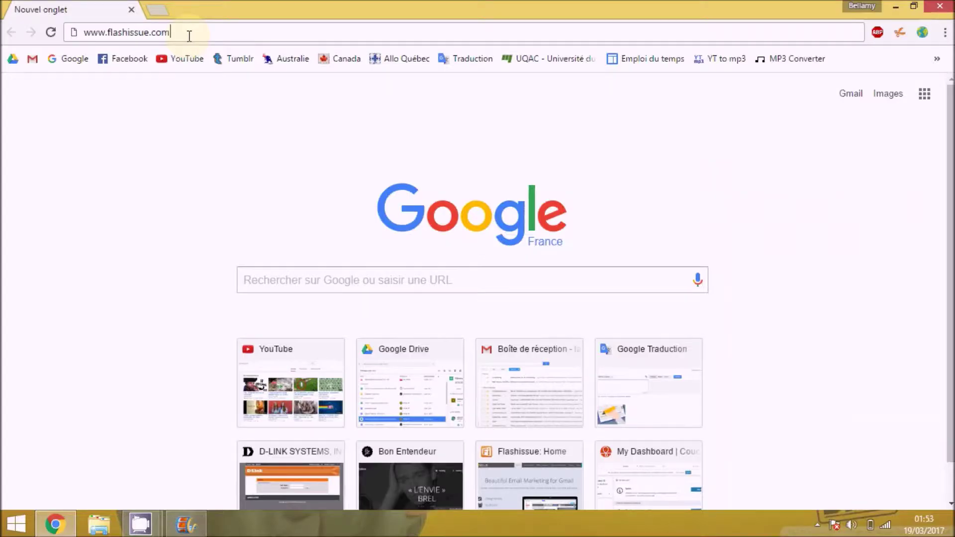
left_click(188, 33)
key("Return")
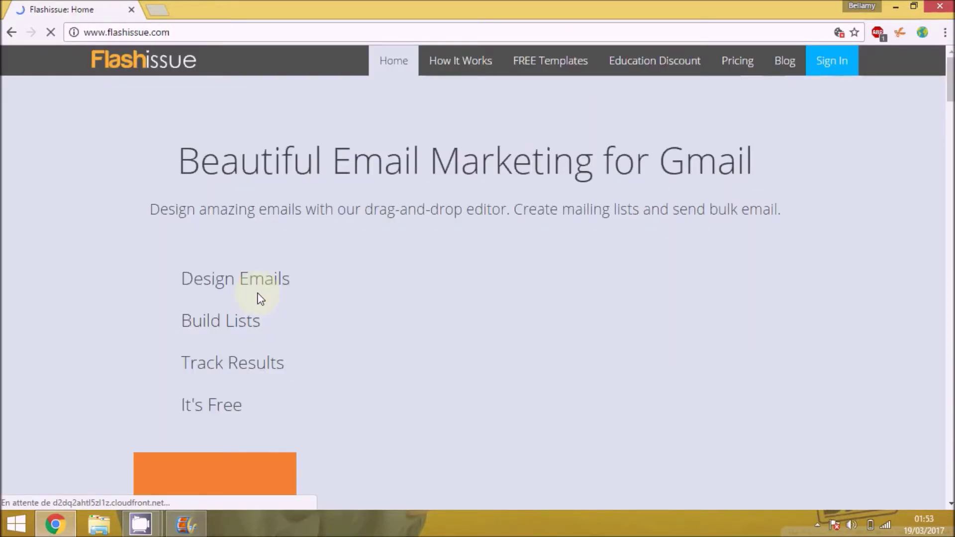
- Add the 'Newsletter Creator for Gmail - Flashissue' extension to Chrome and open Gmail in a new tab
scroll(278, 341, "down", 1)
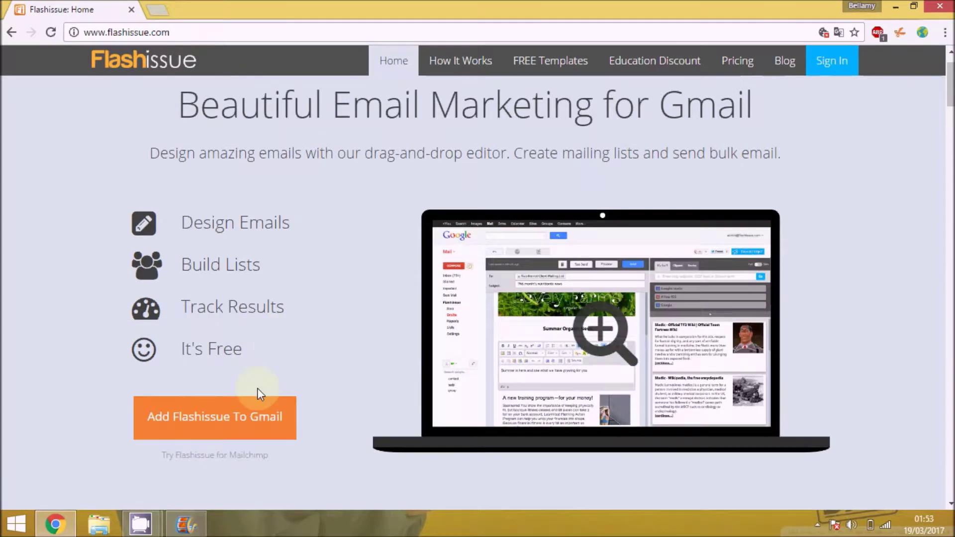
left_click(242, 429)
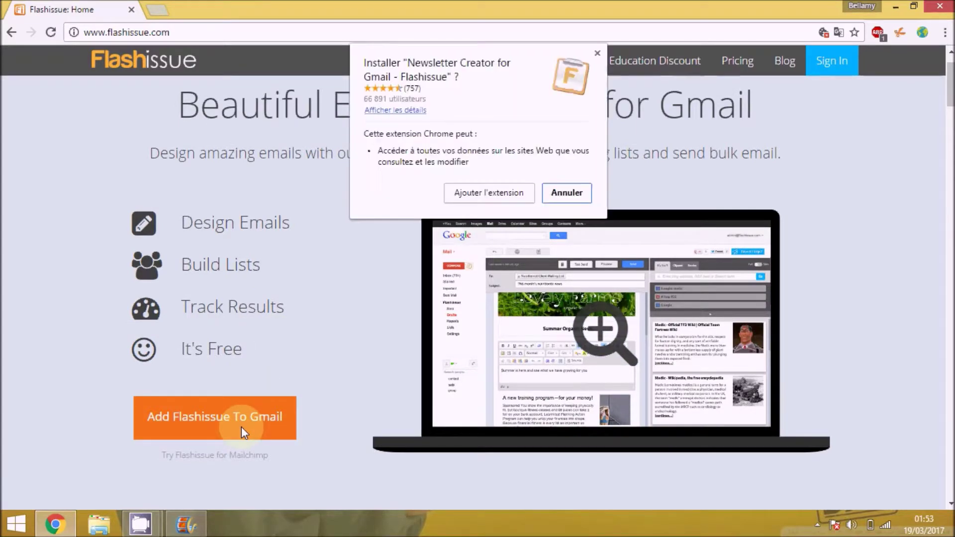
left_click(489, 193)
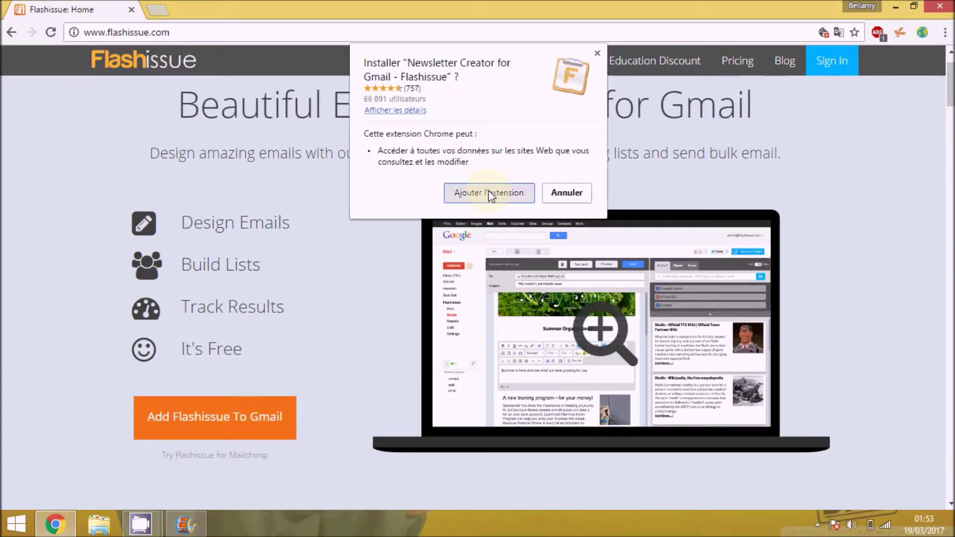
left_click(157, 10)
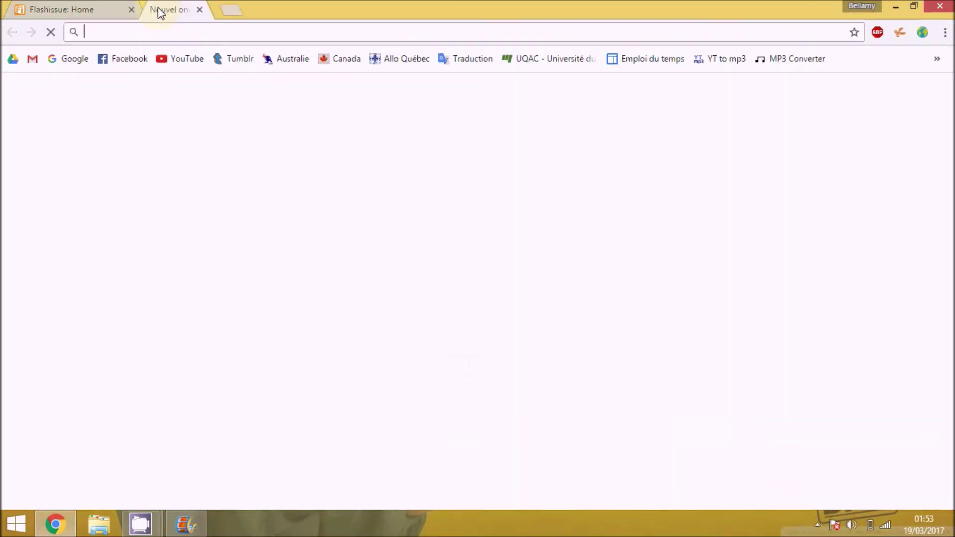
left_click(33, 59)
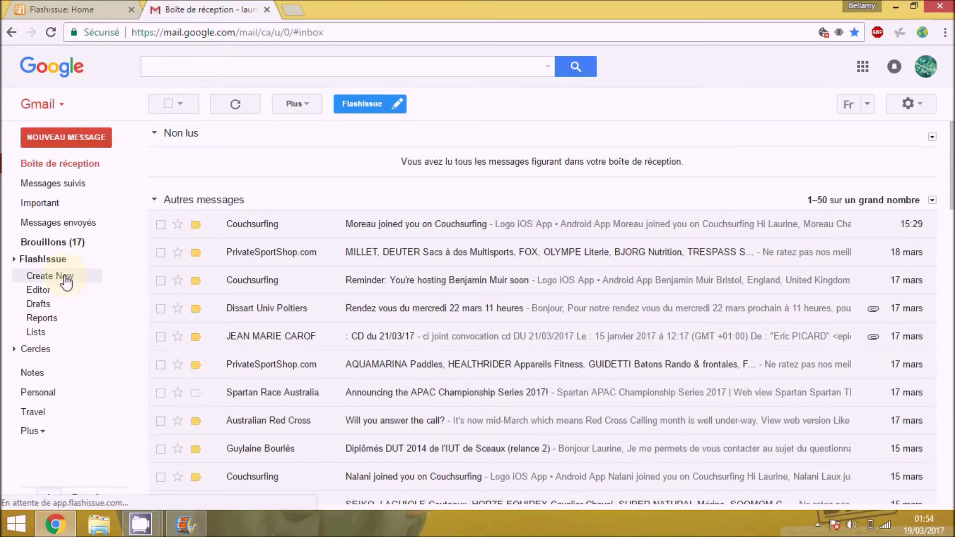
- Choose 'Create New' under the Flashissue label in Gmail's sidebar
left_click(65, 278)
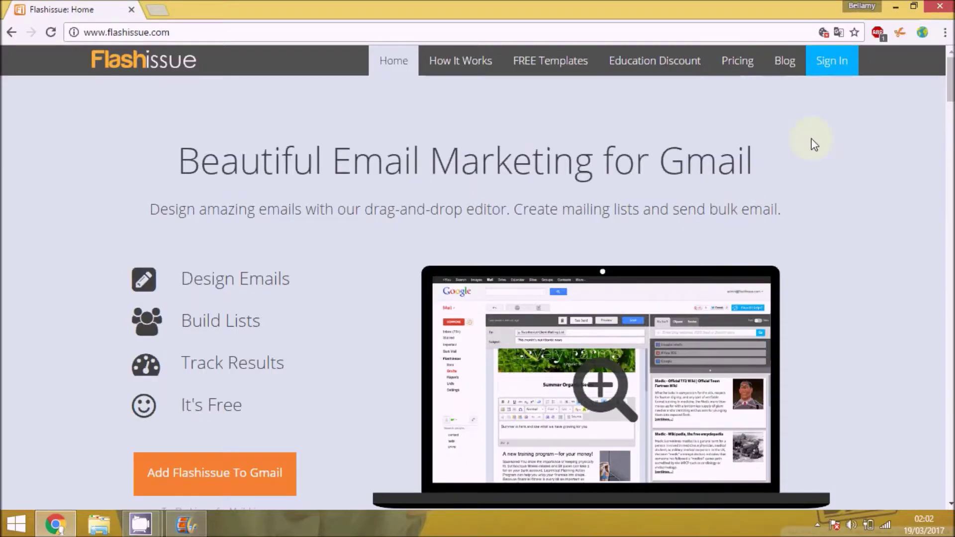
- Sign in to Flashissue with the Google account to reach the Office News editor
left_click(830, 64)
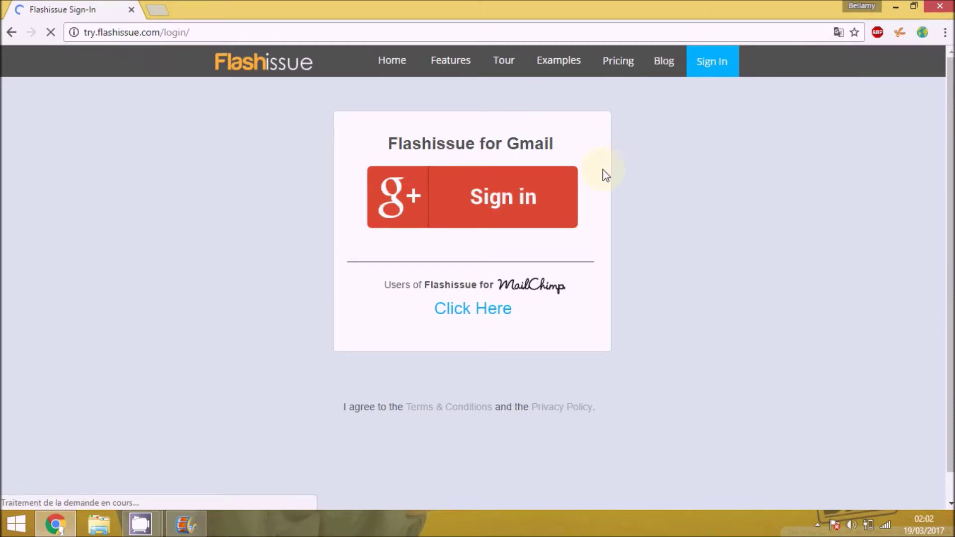
left_click(478, 204)
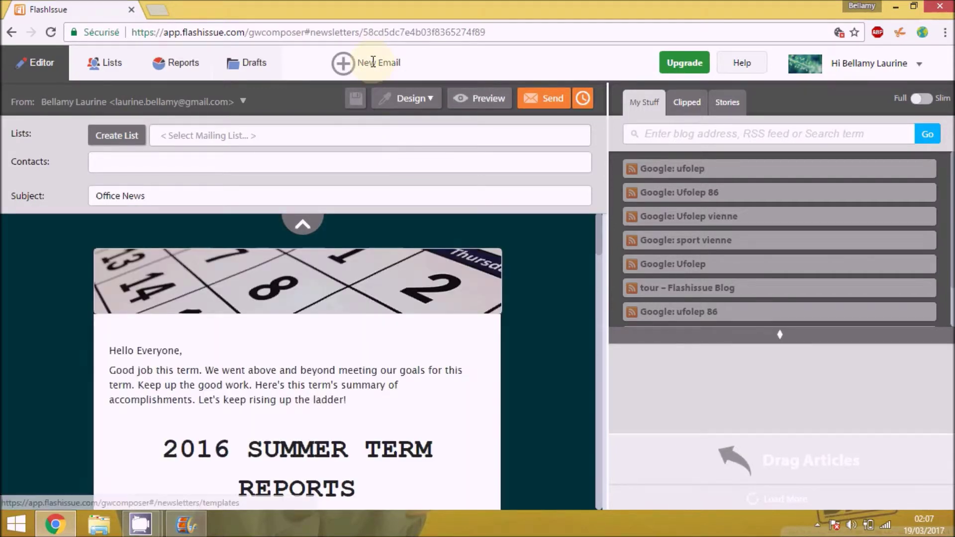
left_click(373, 62)
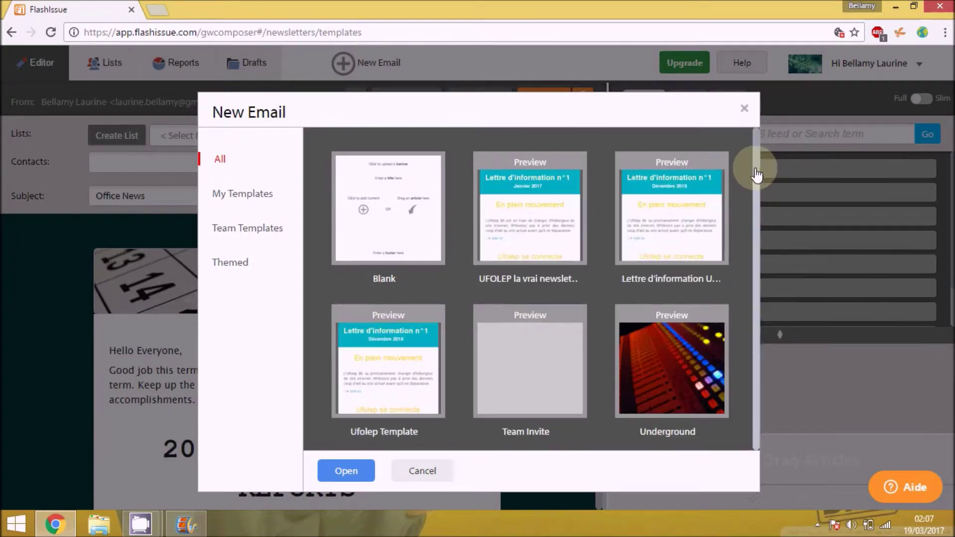
scroll(755, 172, "down", 3)
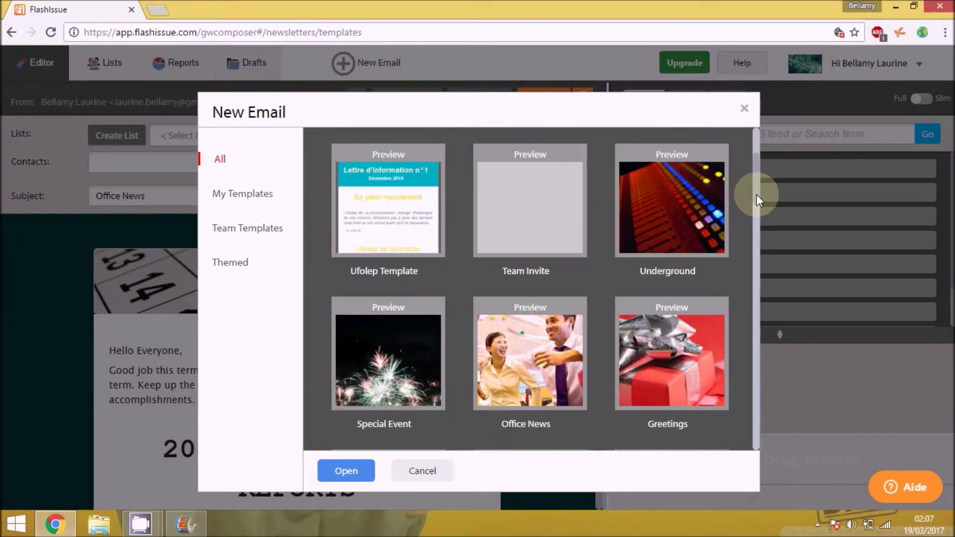
left_click_drag(756, 195, 759, 253)
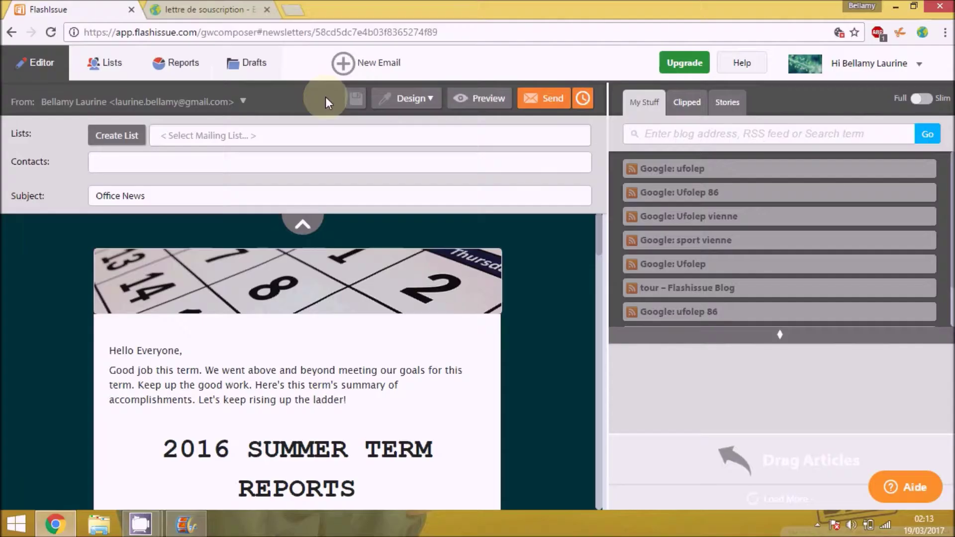
left_click(254, 68)
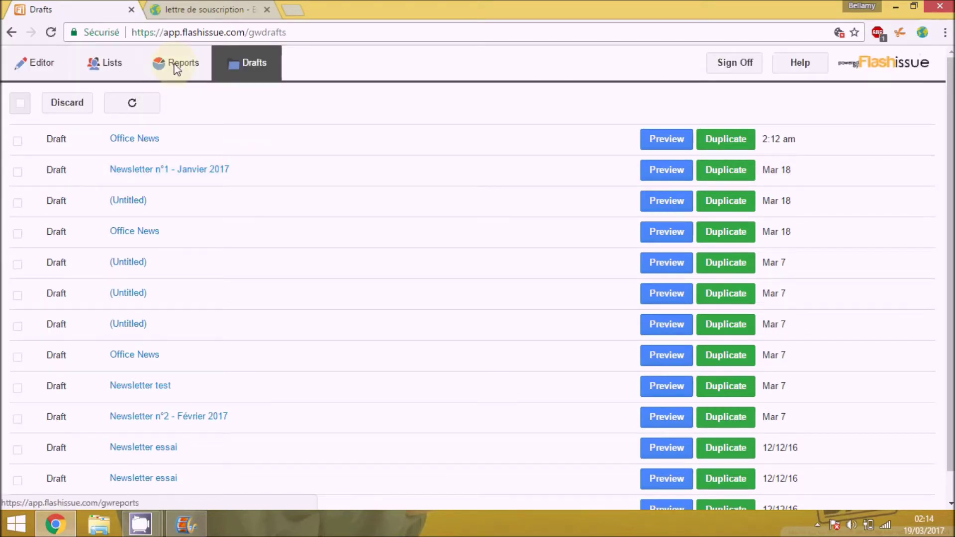
left_click(177, 65)
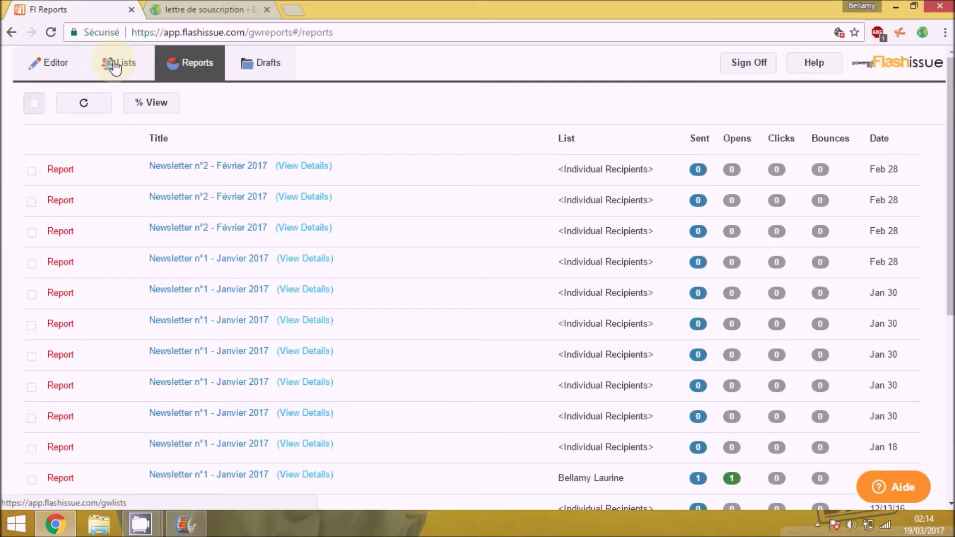
left_click(114, 66)
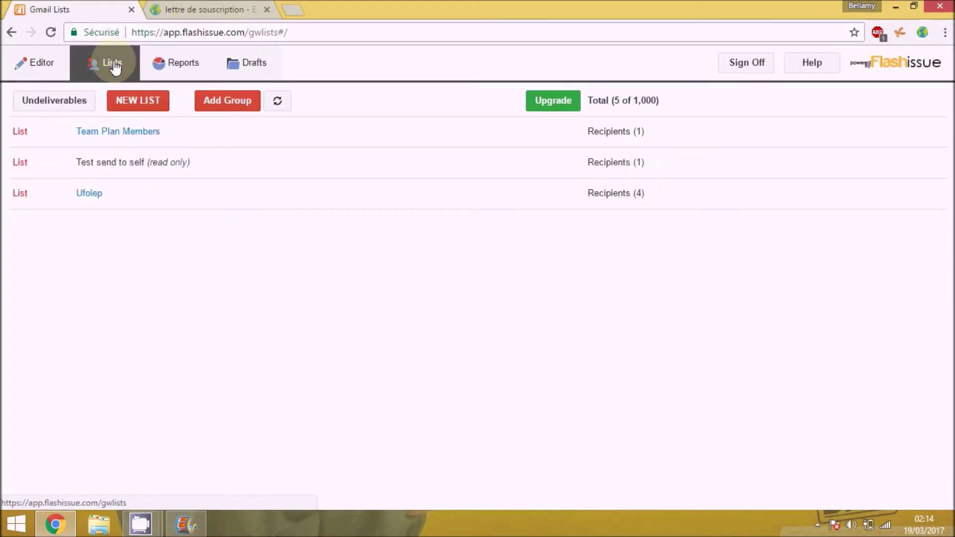
left_click(52, 64)
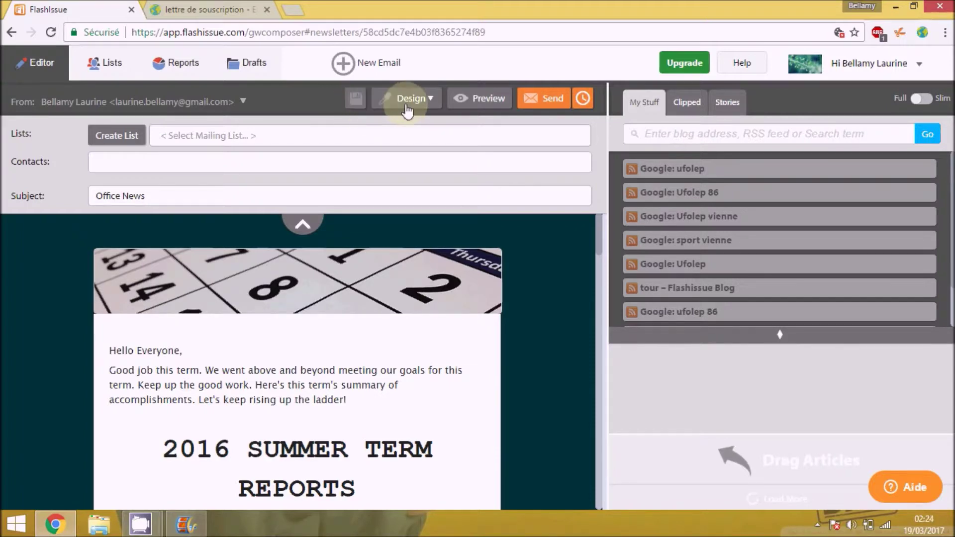
- Preview the Office News newsletter from the Design menu as recipients will see it
left_click(427, 99)
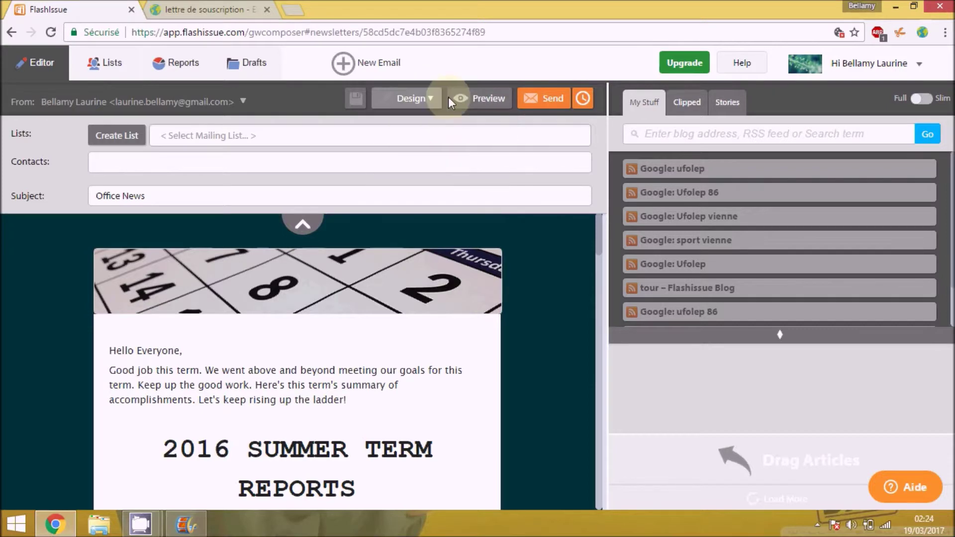
left_click(477, 103)
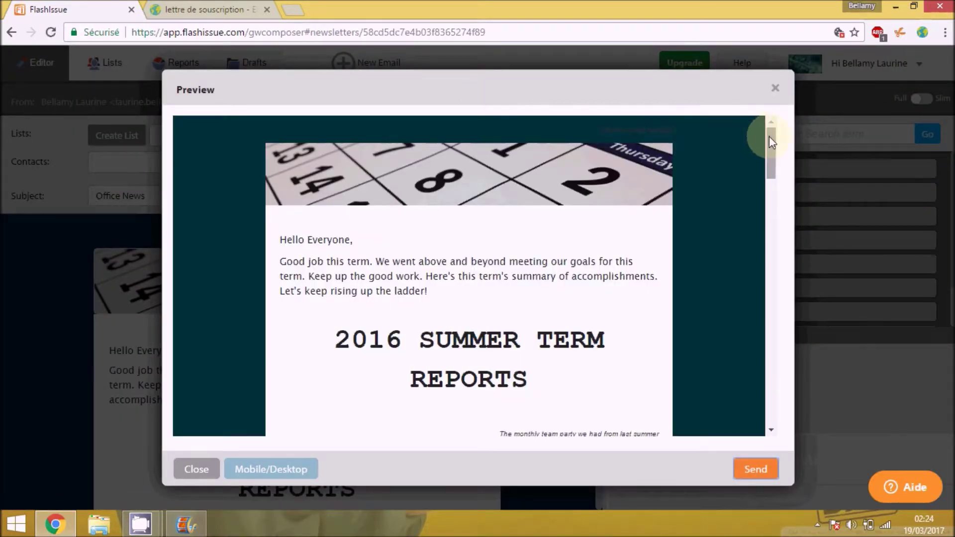
scroll(768, 136, "down", 13)
- Attempt sending, dismiss the missing-recipients warning, and bring up the send-later scheduling options
left_click(756, 469)
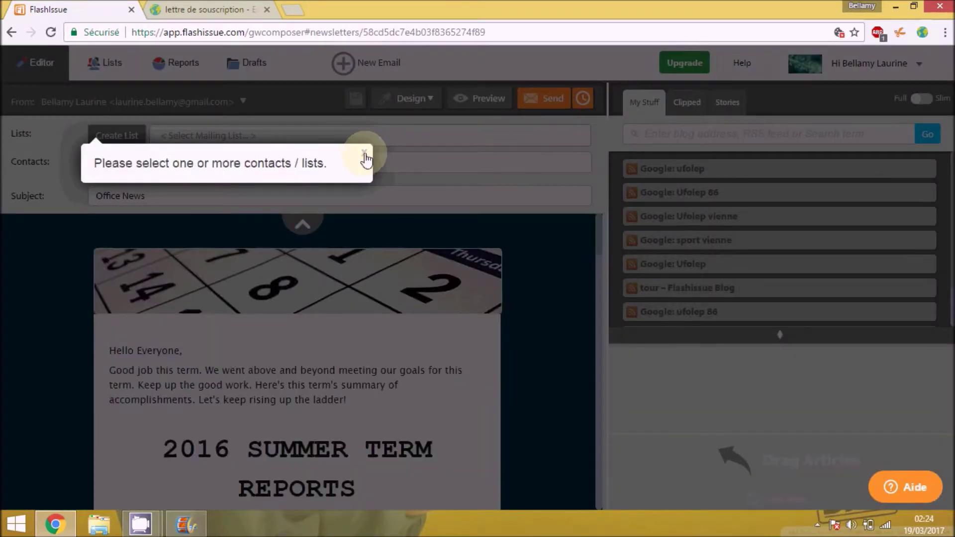
left_click(364, 154)
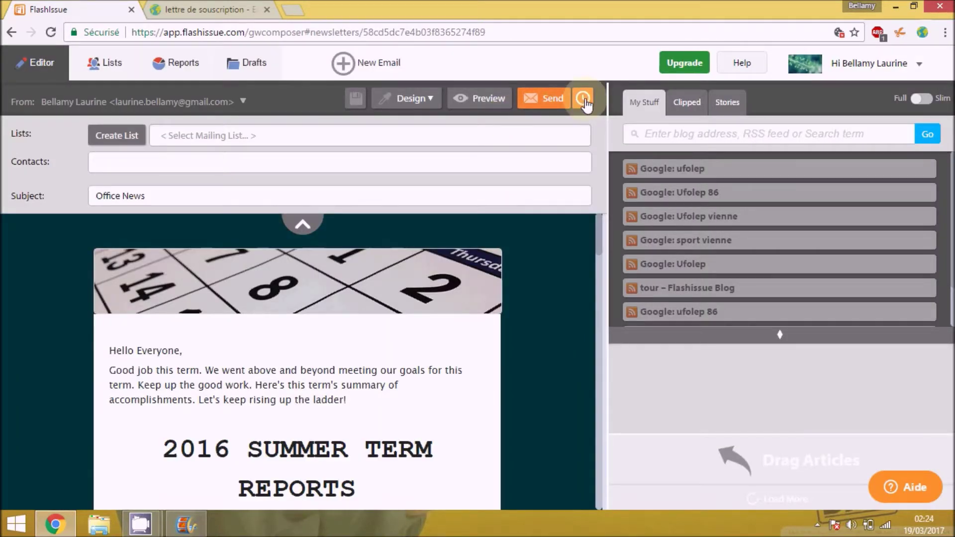
left_click(583, 100)
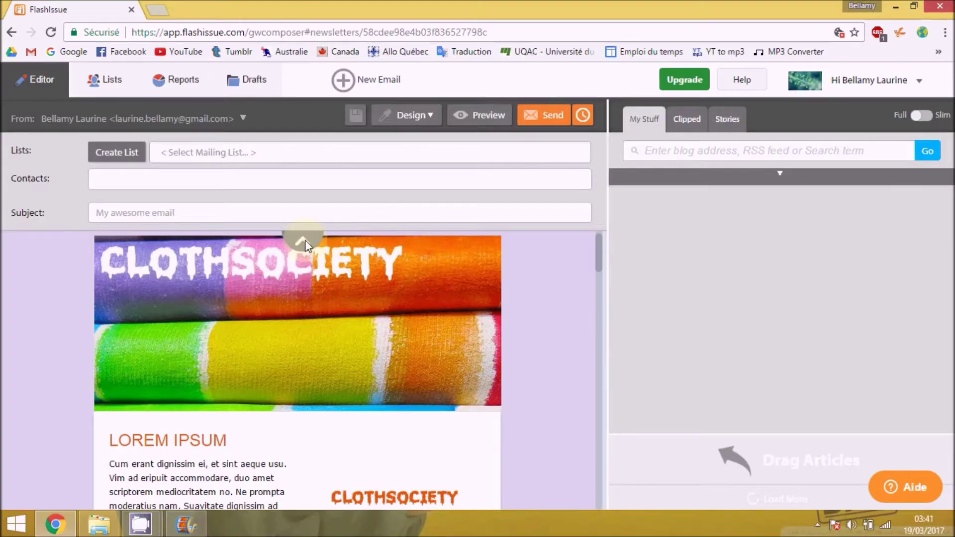
- Move the Induction event block above the intro text and add a Two Columns block
left_click(305, 239)
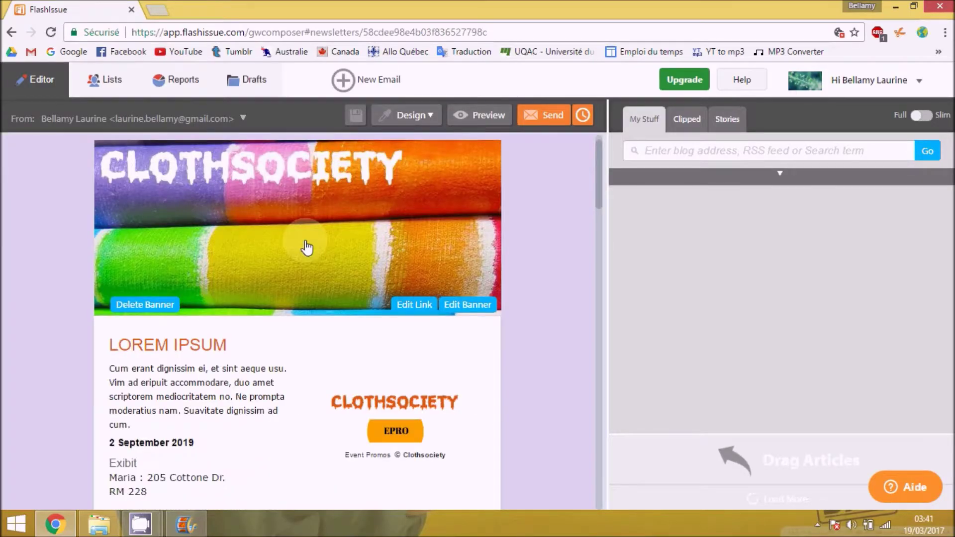
left_click_drag(599, 196, 608, 251)
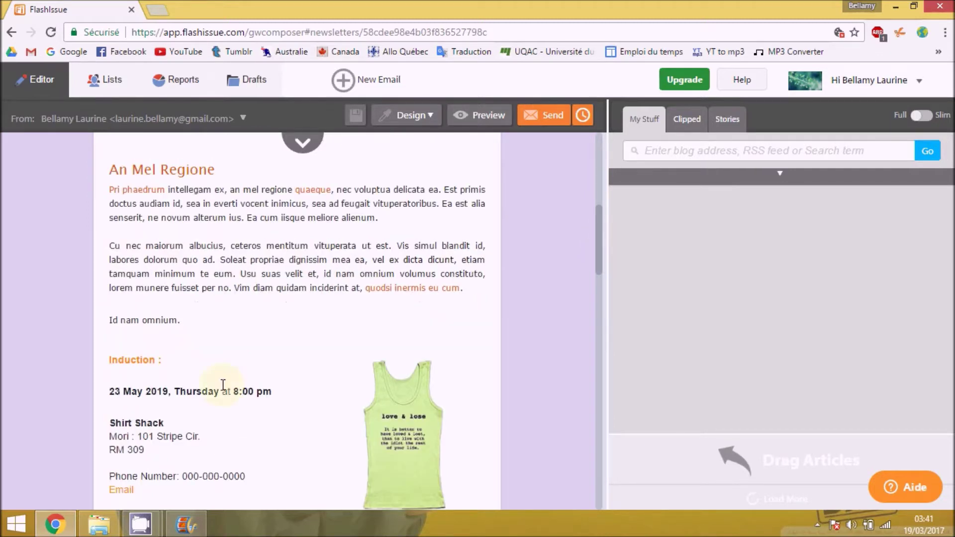
left_click_drag(238, 401, 279, 229)
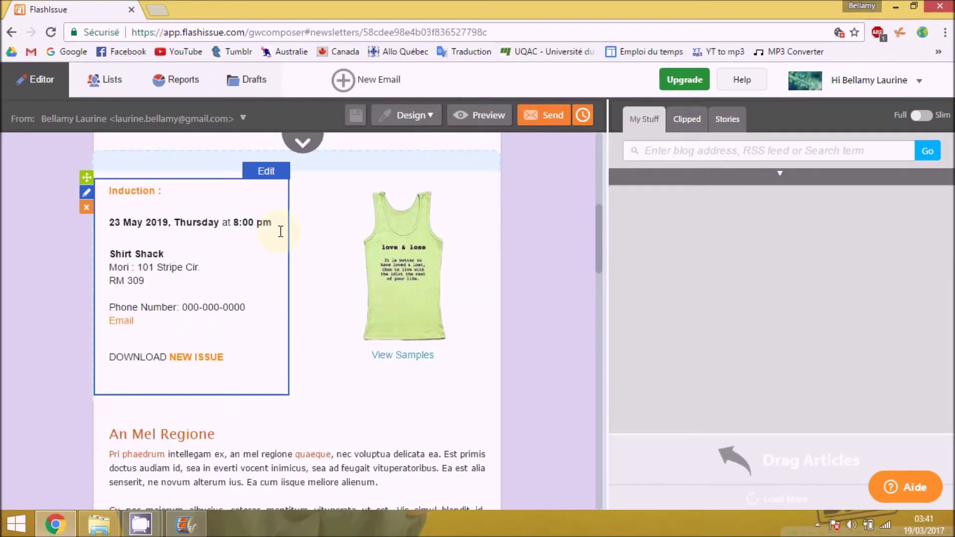
left_click_drag(599, 250, 598, 497)
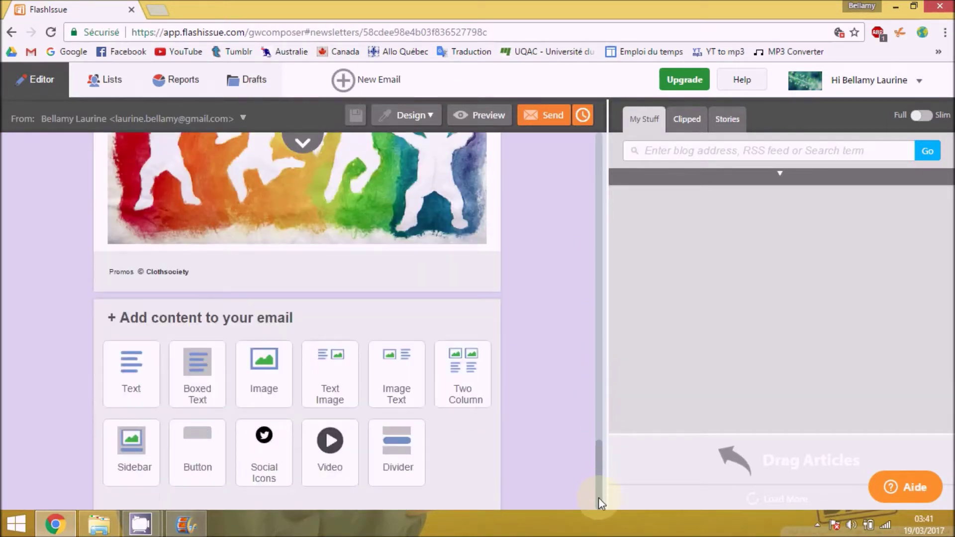
left_click(483, 399)
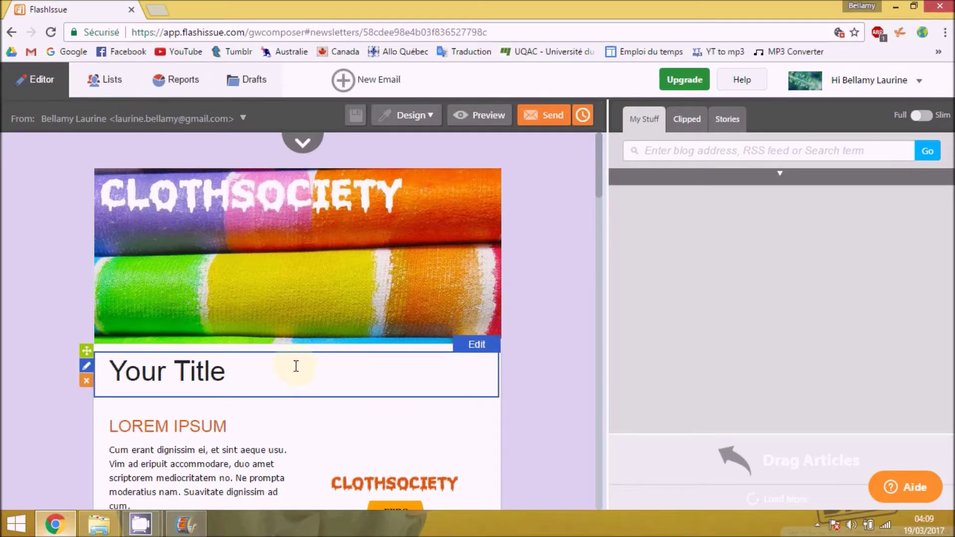
- Replace the 'Your Title' heading text with 'Ventes privées'
left_click(297, 368)
left_click_drag(375, 276, 209, 271)
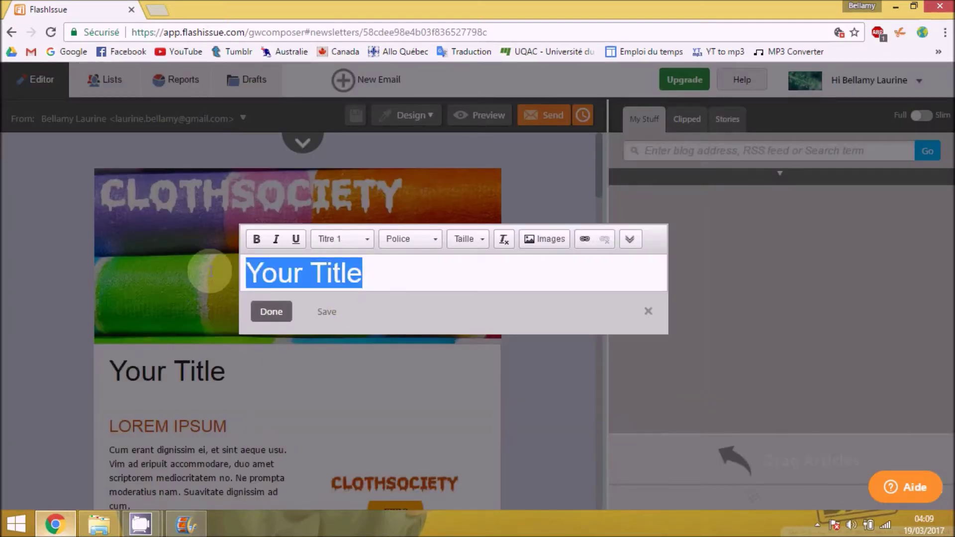
type("Ventes")
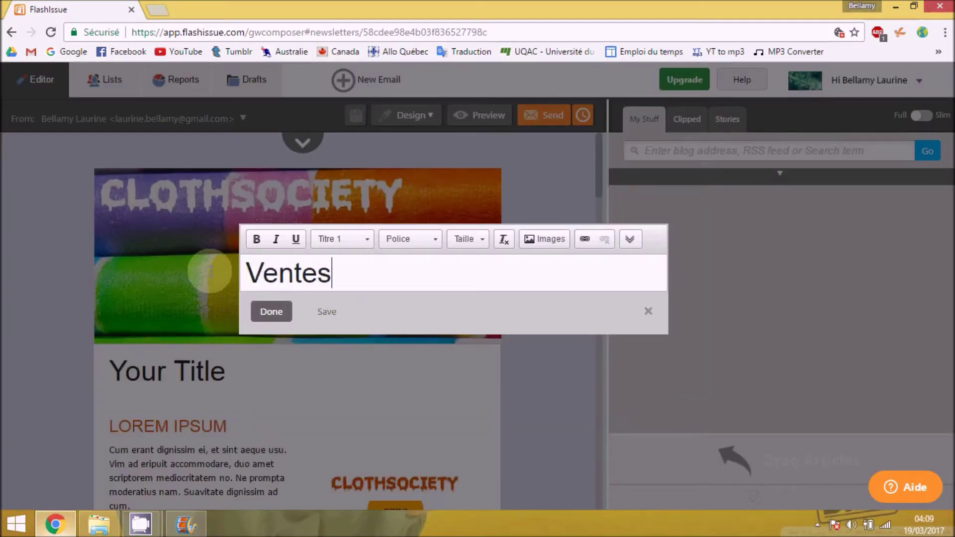
type(" privées")
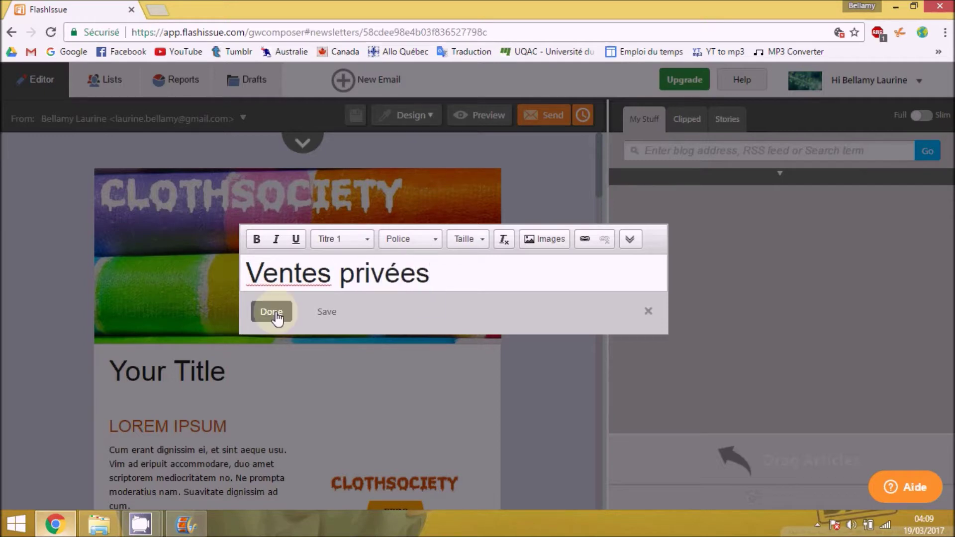
left_click(272, 312)
mouse_move(273, 343)
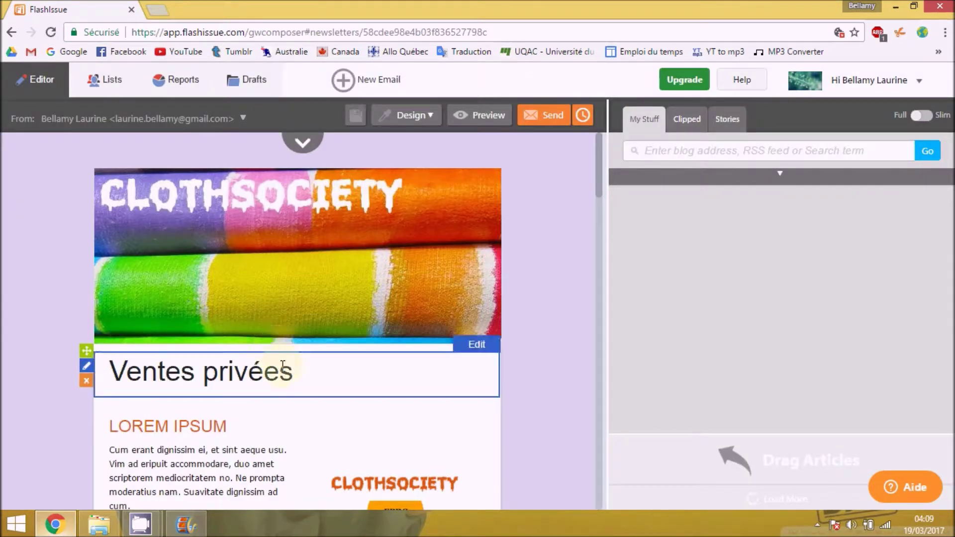
mouse_move(424, 313)
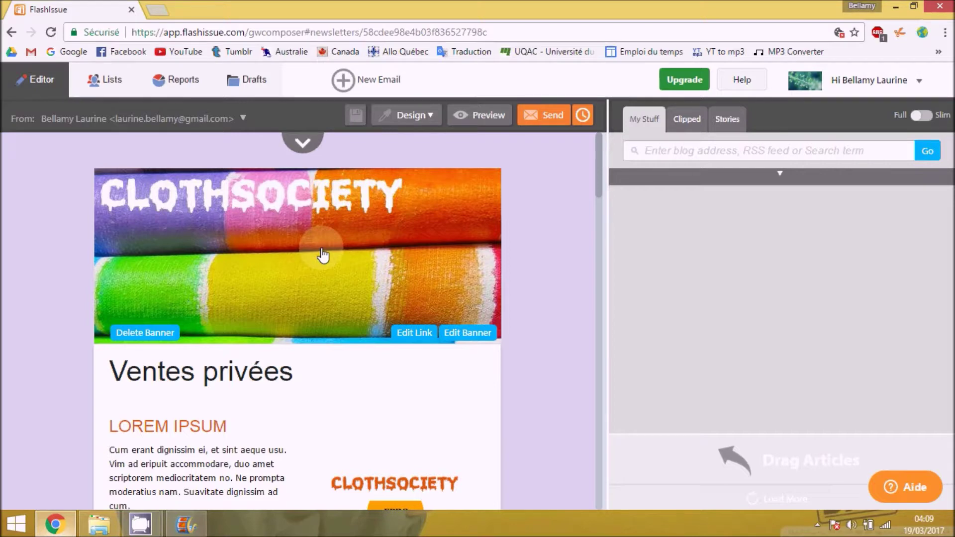
- Open the banner's Upload Image dialog and browse the computer for a new image file
left_click(322, 255)
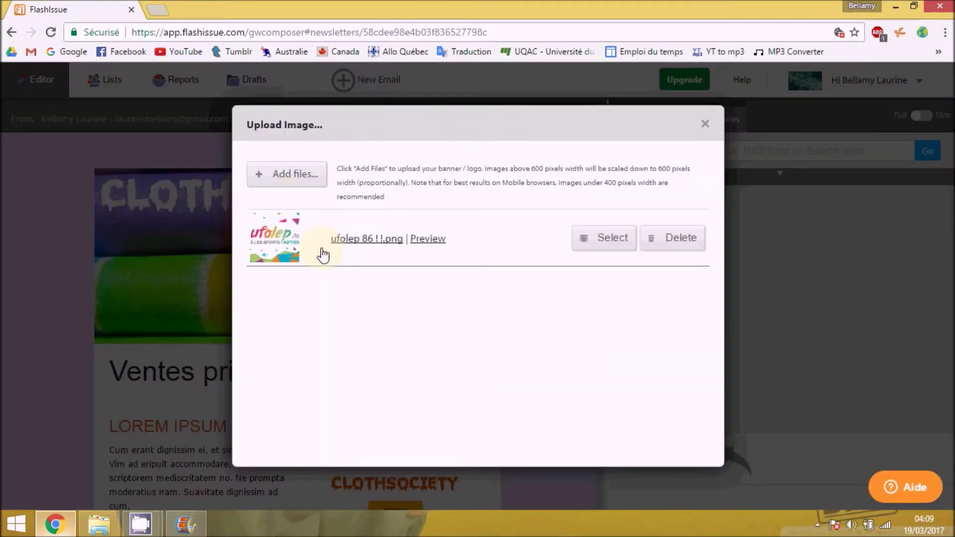
left_click(305, 182)
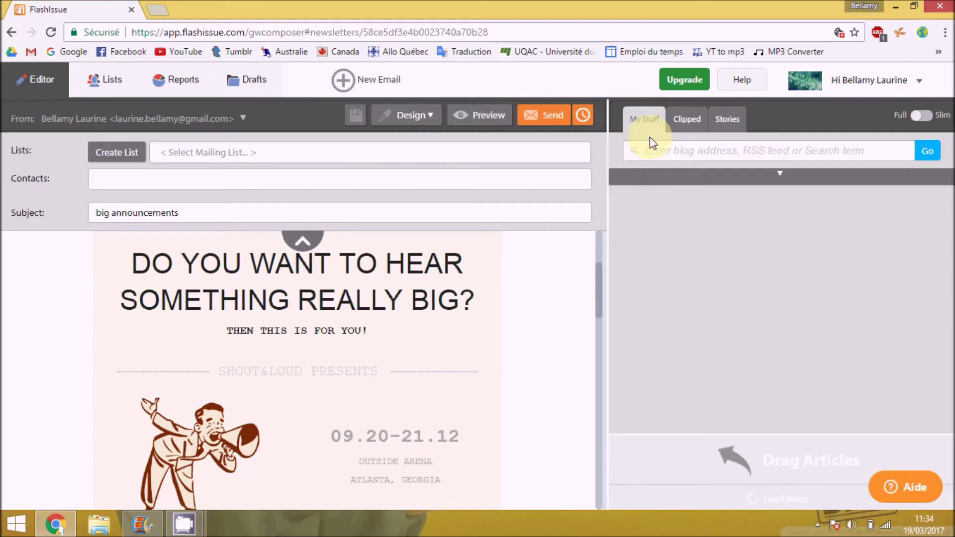
- Search My Stuff for 'Jeux olympiques' and pick the Google: Jeux olympiques source
left_click(659, 110)
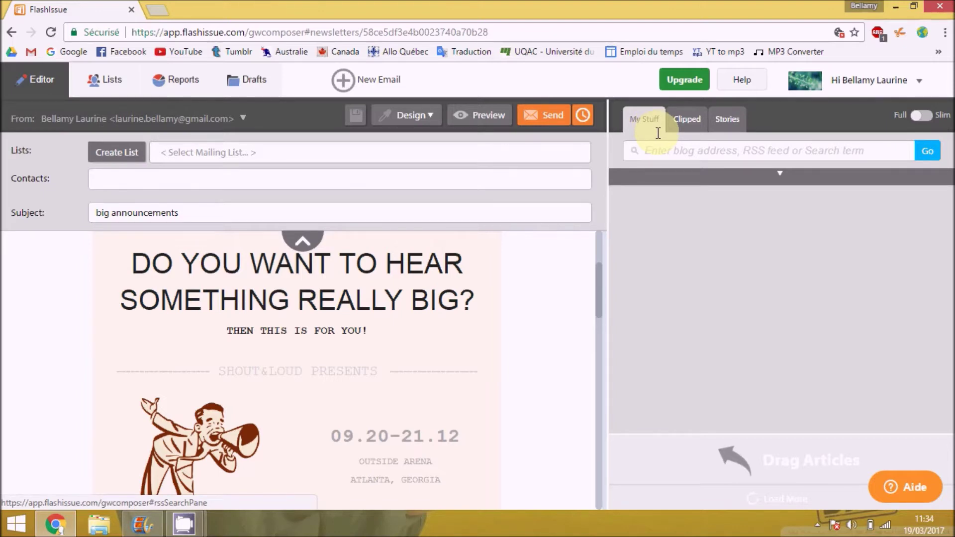
left_click(657, 148)
type("J")
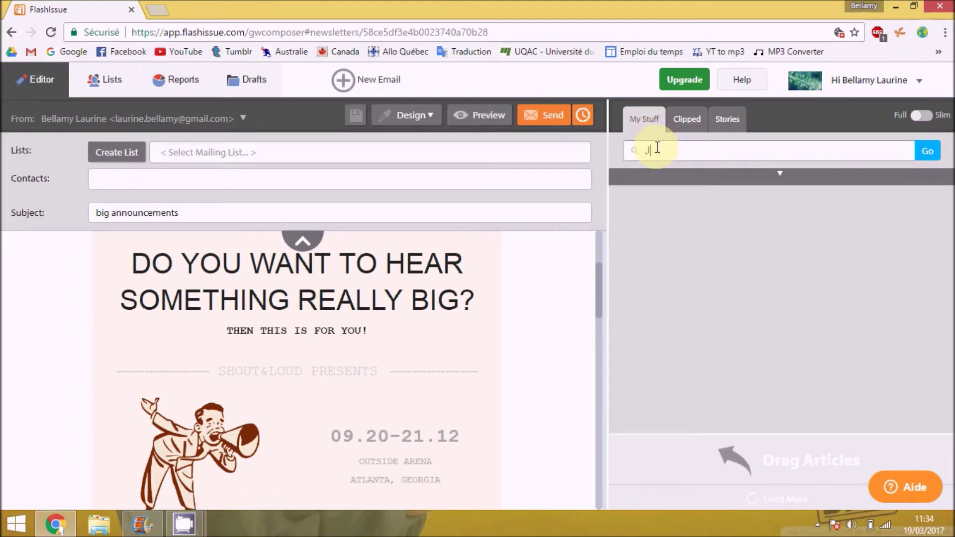
type("eux olympiques")
key("Return")
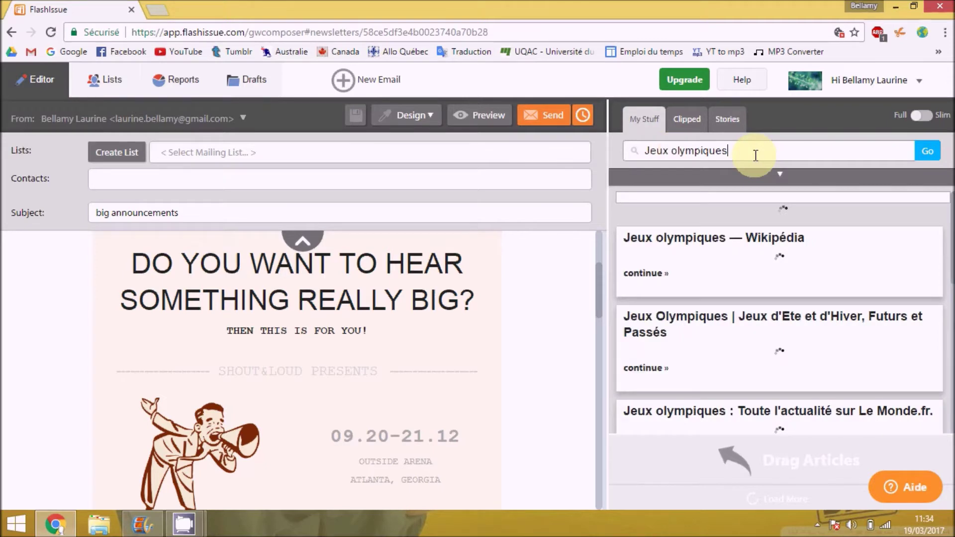
left_click(780, 174)
left_click(784, 349)
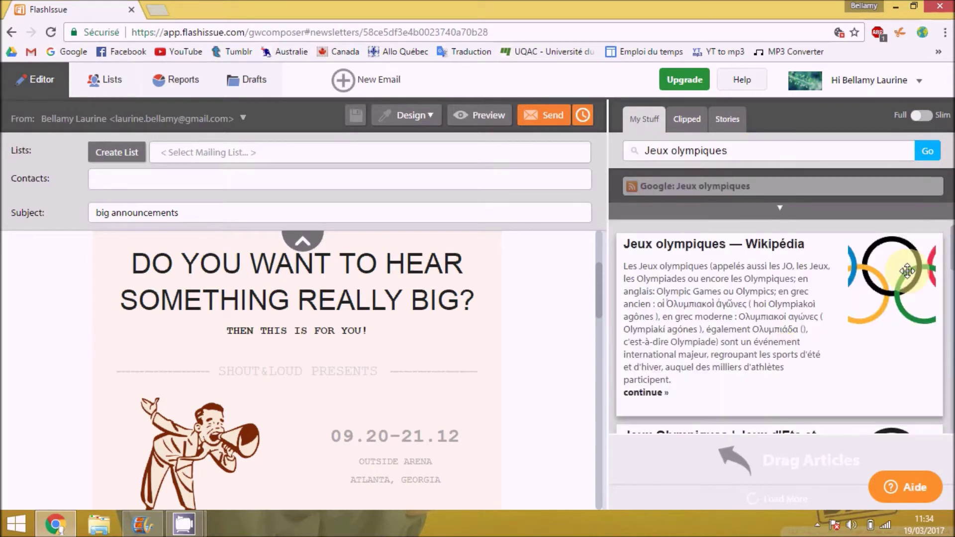
- Drag the Radio-Canada article 'En route vers les Jeux olympiques' into the newsletter, then check Clipped and Stories
scroll(907, 271, "down", 3)
scroll(945, 268, "down", 5)
left_click_drag(793, 288, 489, 386)
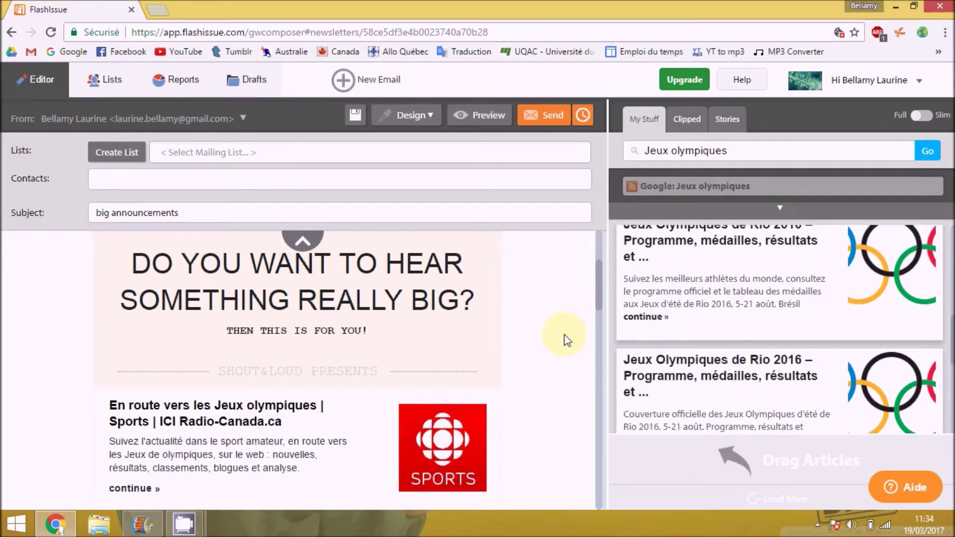
scroll(598, 285, "down", 3)
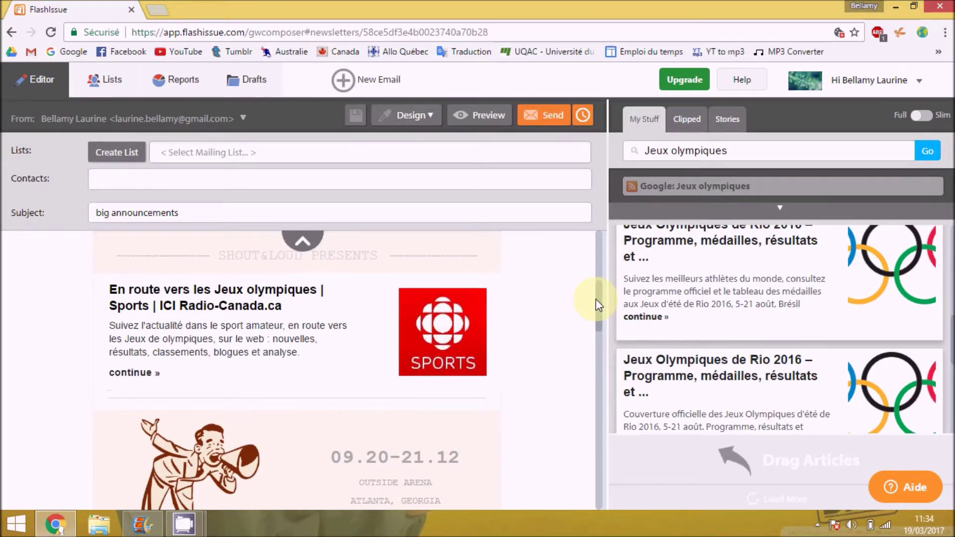
left_click(689, 120)
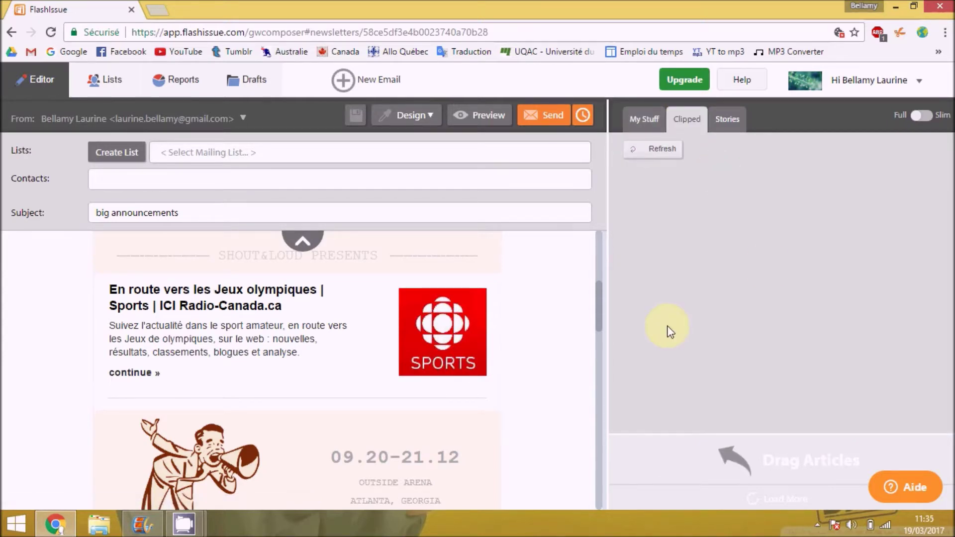
left_click(728, 129)
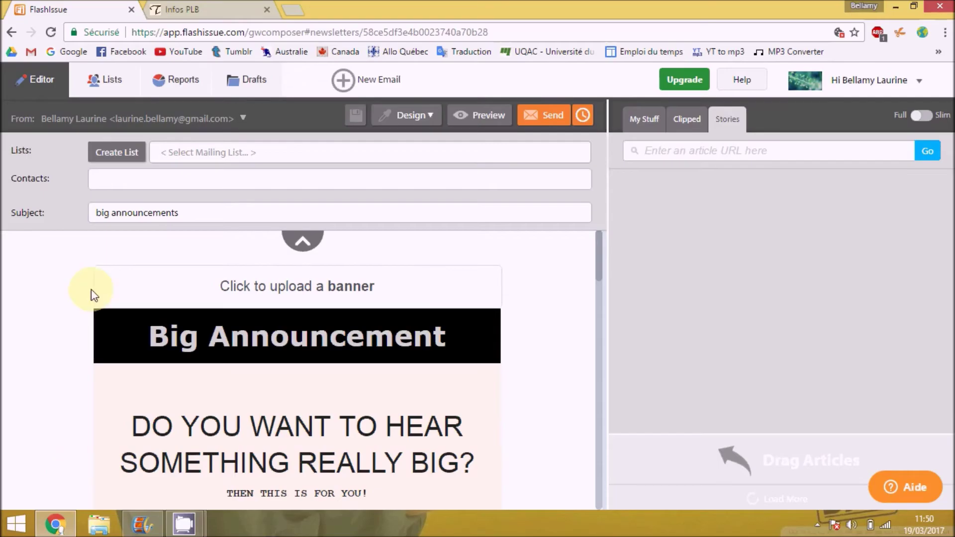
- Create a mailing list named 'Test', then return via All Lists to the newsletter editor
left_click(112, 157)
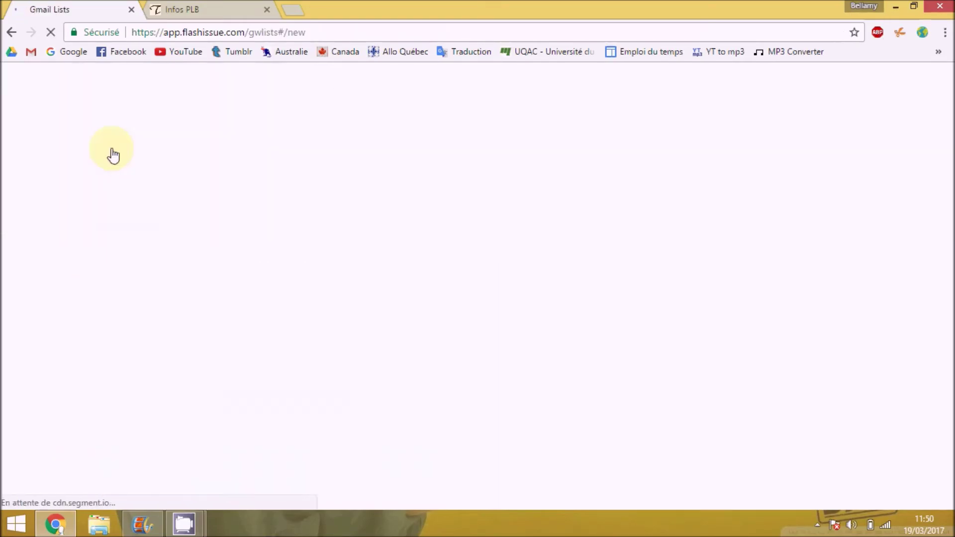
left_click_drag(334, 170, 281, 167)
type("Test")
left_click(334, 229)
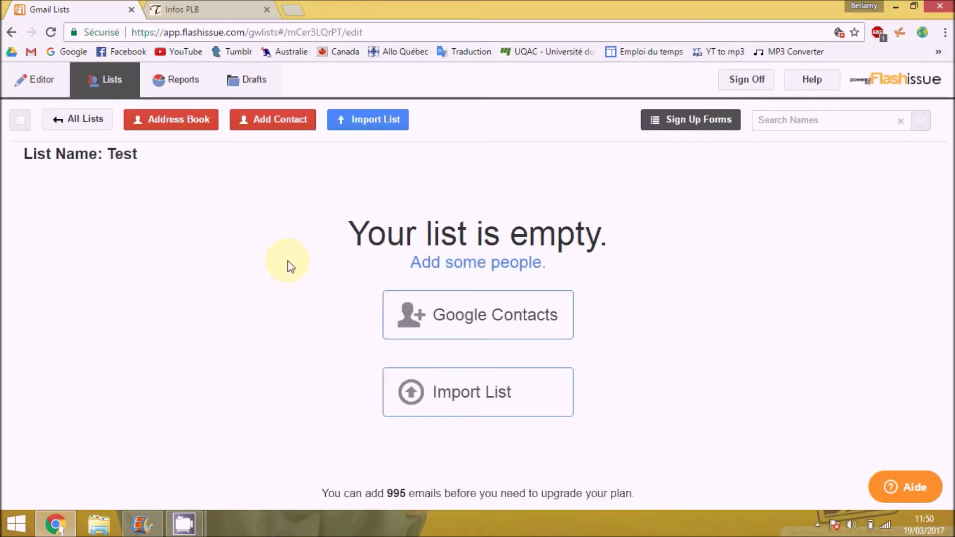
left_click(77, 119)
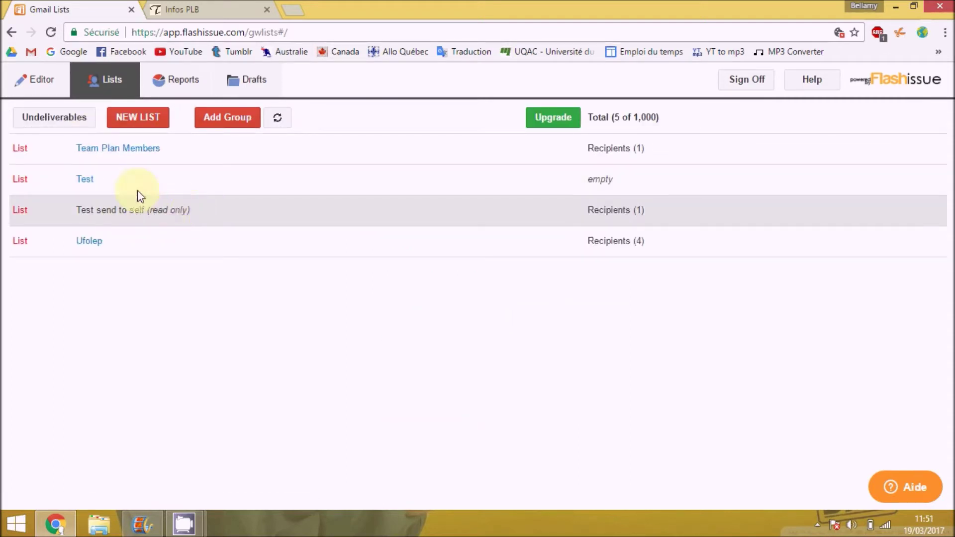
left_click(37, 80)
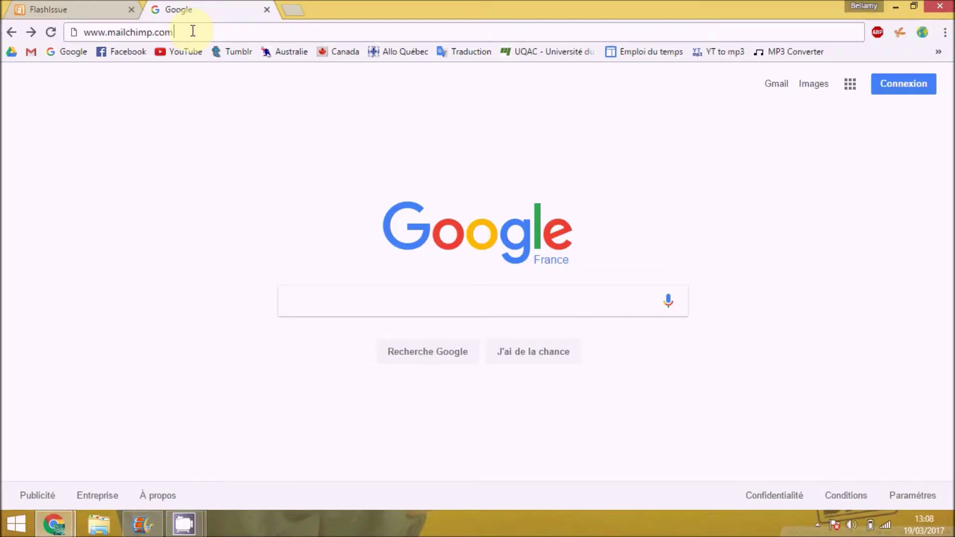
key("Return")
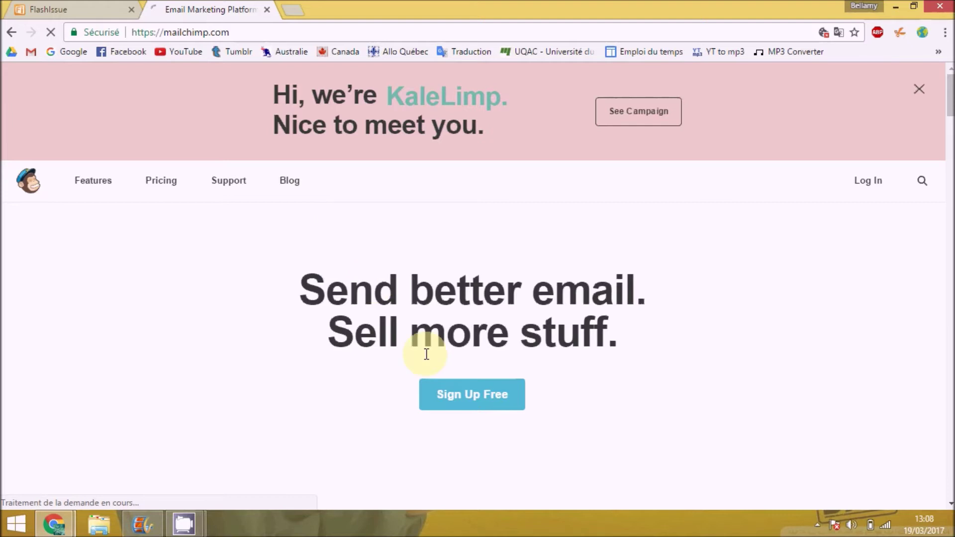
left_click(467, 404)
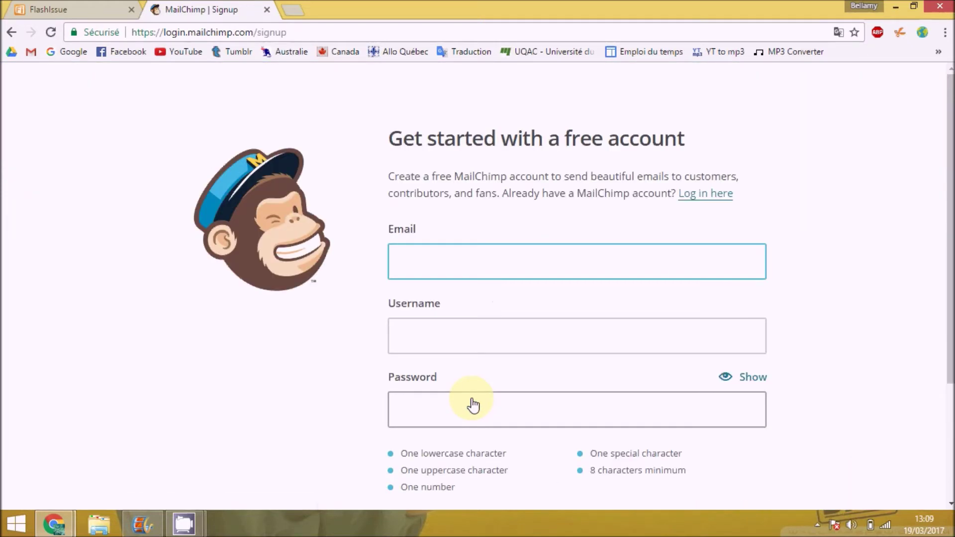
scroll(572, 294, "down", 1)
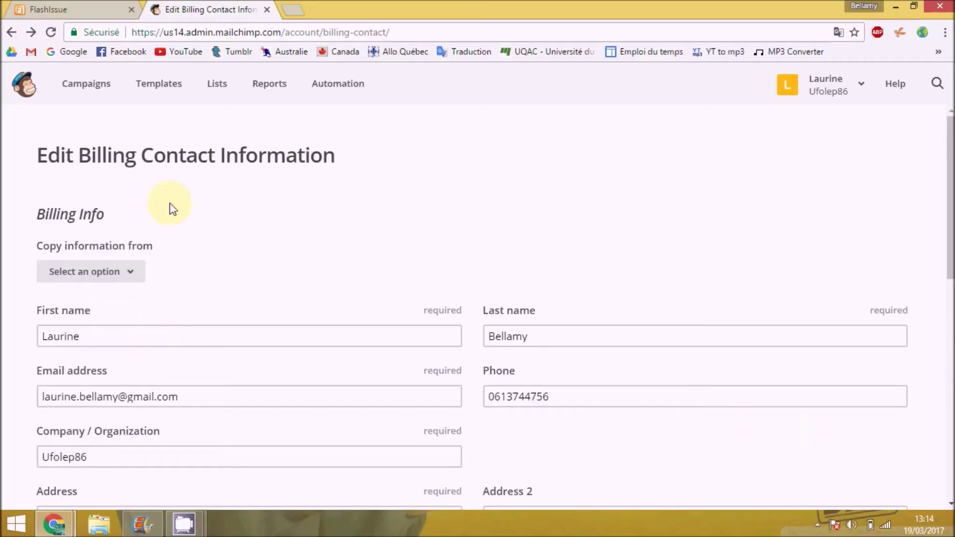
- From the Lists page, start creating a new mailing list rather than groups
left_click(217, 84)
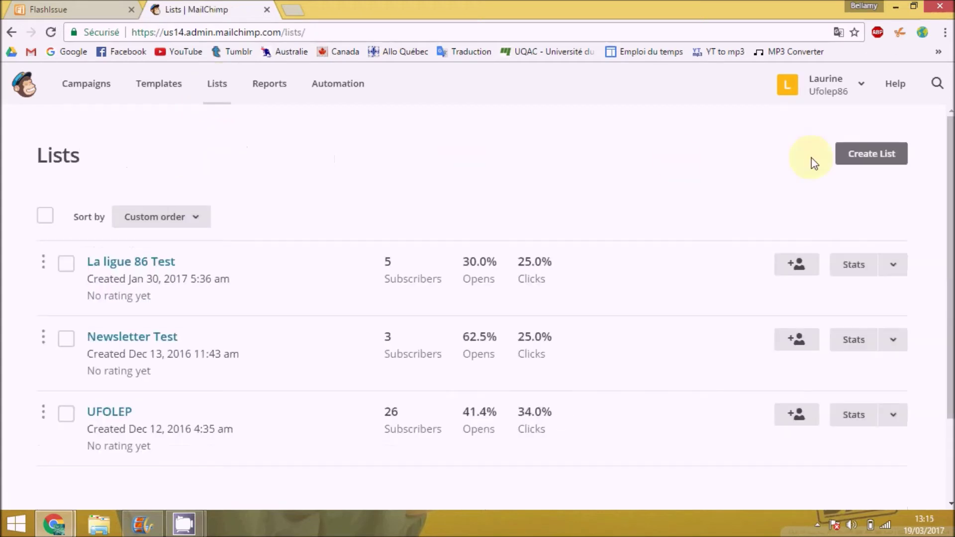
left_click(848, 164)
left_click(428, 330)
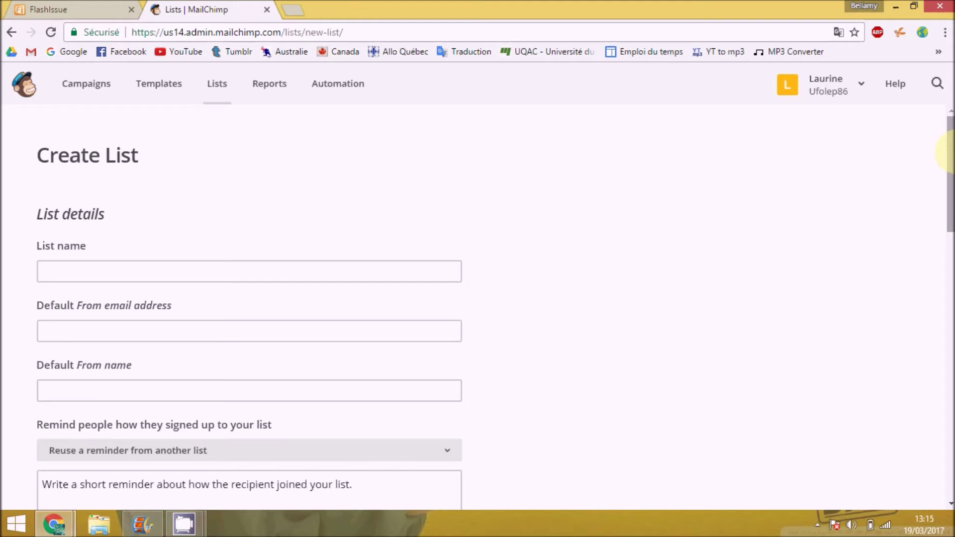
- Save the new list's details and show the Add contacts options for Newsletter Test
left_click_drag(951, 158, 950, 414)
left_click(69, 296)
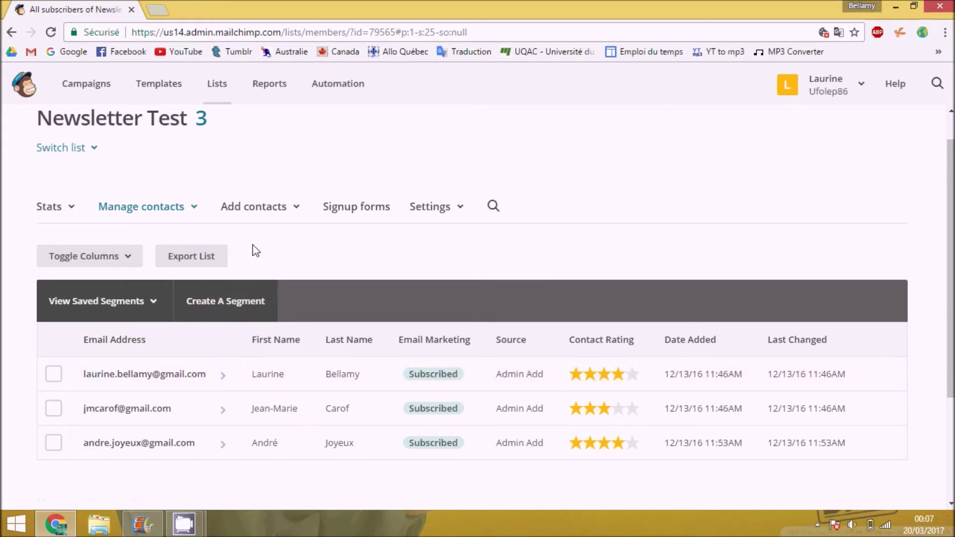
left_click(293, 211)
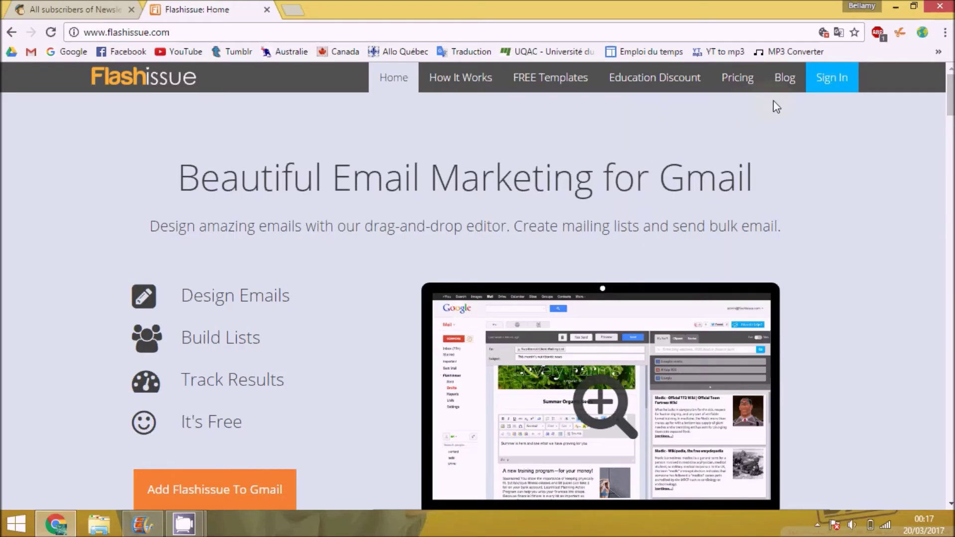
- Sign in to Flashissue as a MailChimp user with the Google account
left_click(840, 80)
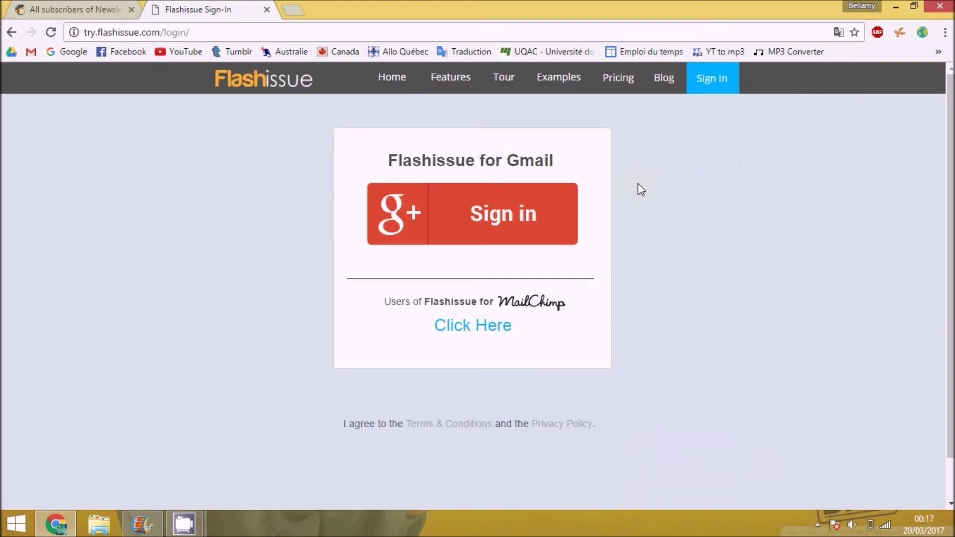
left_click(473, 330)
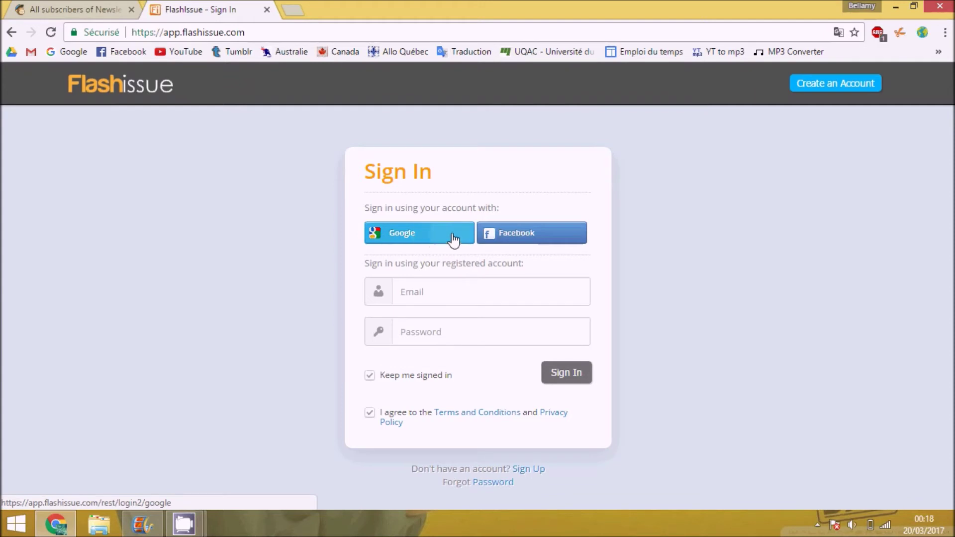
left_click(461, 240)
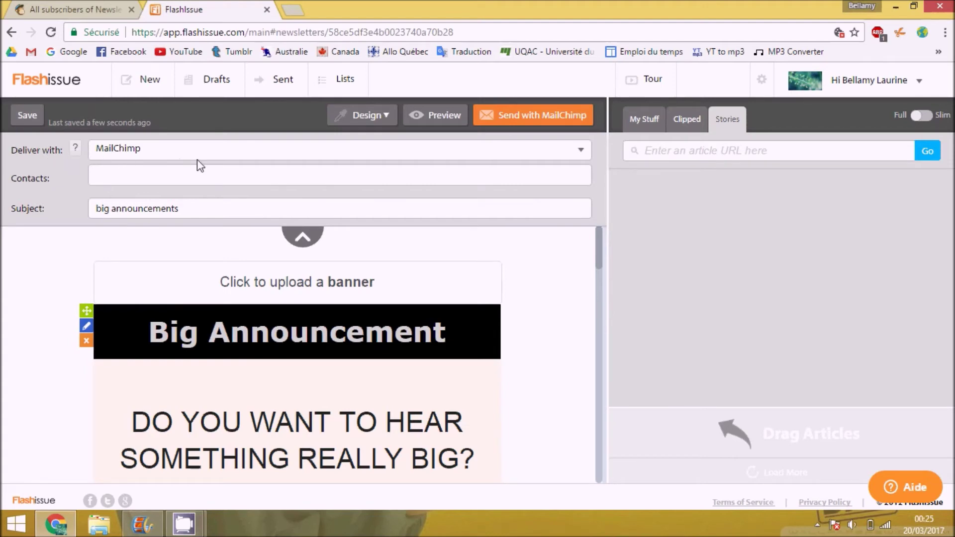
- Set up the MailChimp campaign for the newsletter, sending to the La ligue 86 Test list
left_click(520, 114)
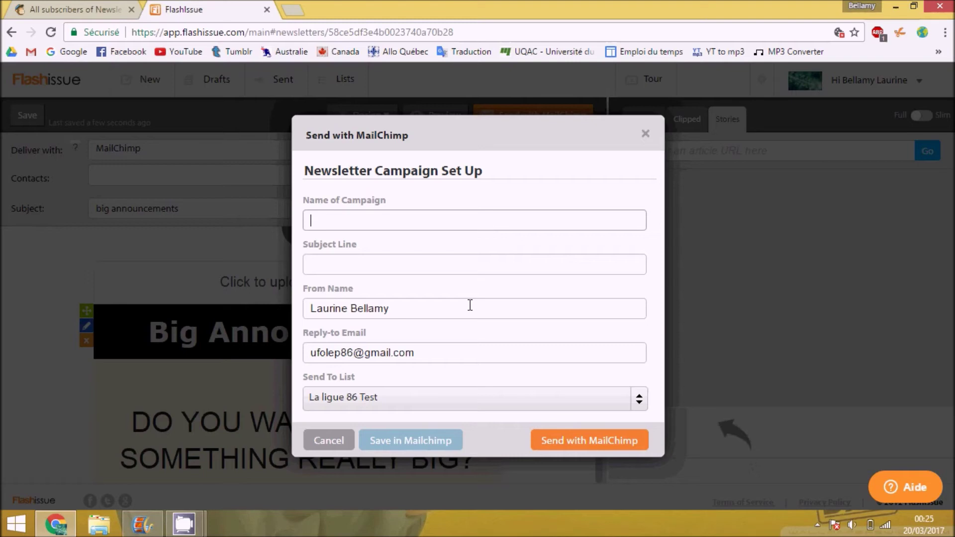
left_click(450, 400)
left_click(435, 422)
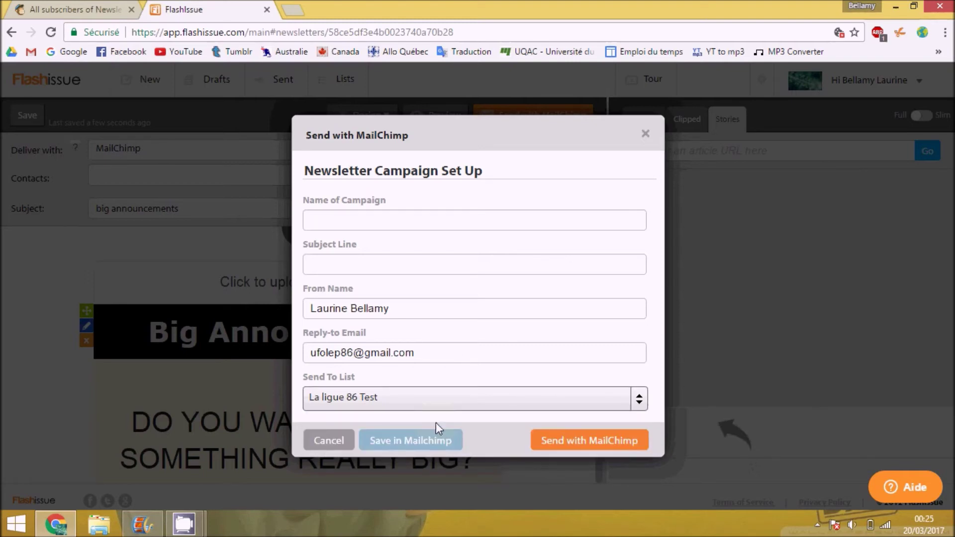
left_click(562, 443)
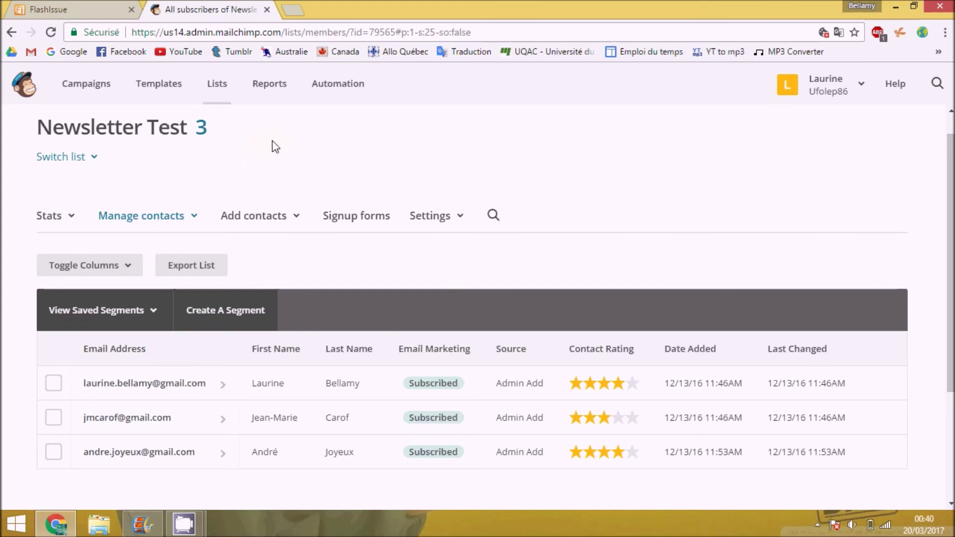
- Open the Newsletter N°2 - Février 2017 campaign report and read through it
left_click(270, 90)
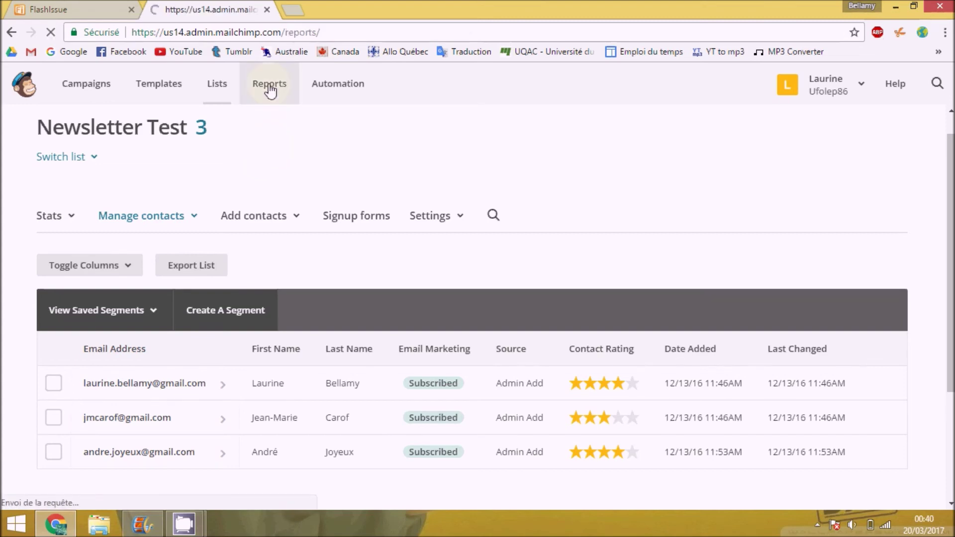
left_click_drag(951, 267, 951, 276)
left_click(851, 264)
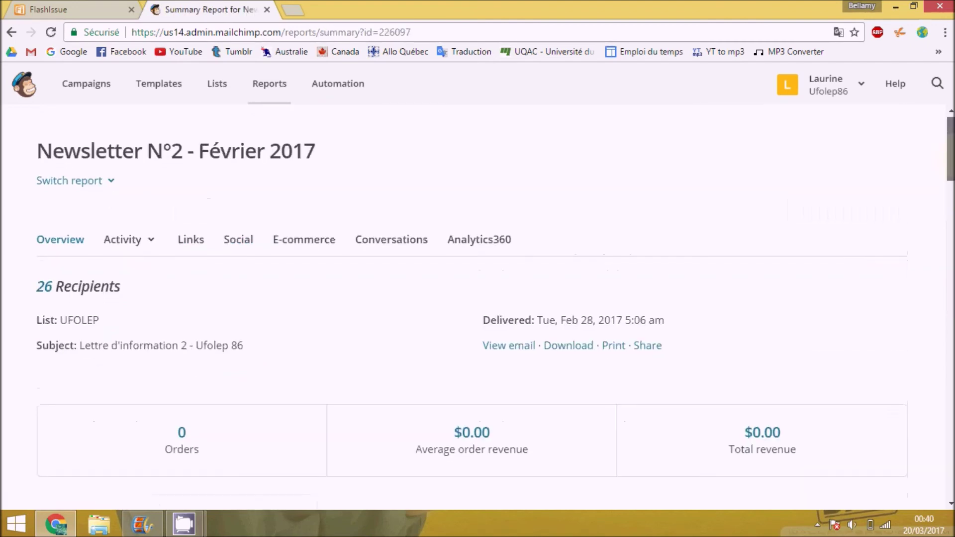
scroll(852, 268, "down", 3)
left_click_drag(952, 185, 935, 452)
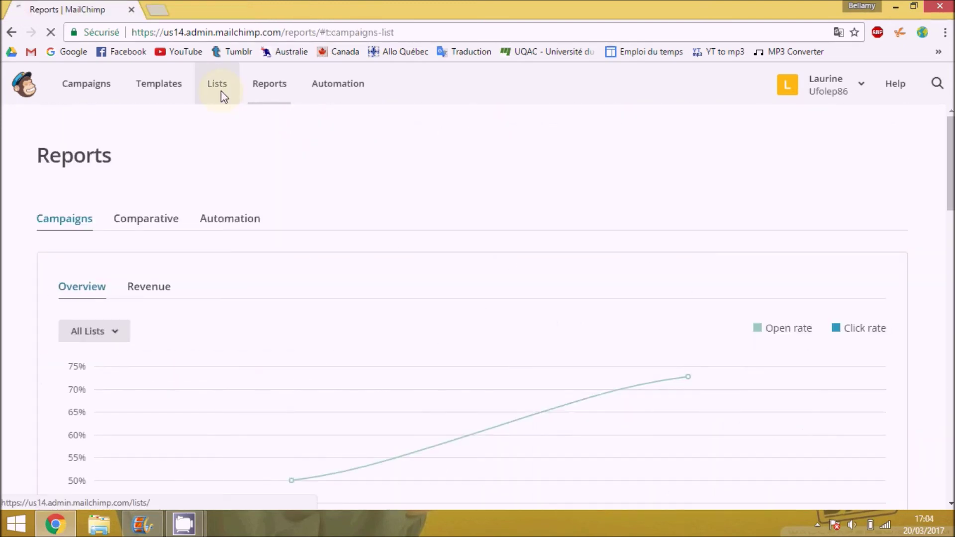
- Show the Overview statistics for the Newsletter Test list
left_click(219, 85)
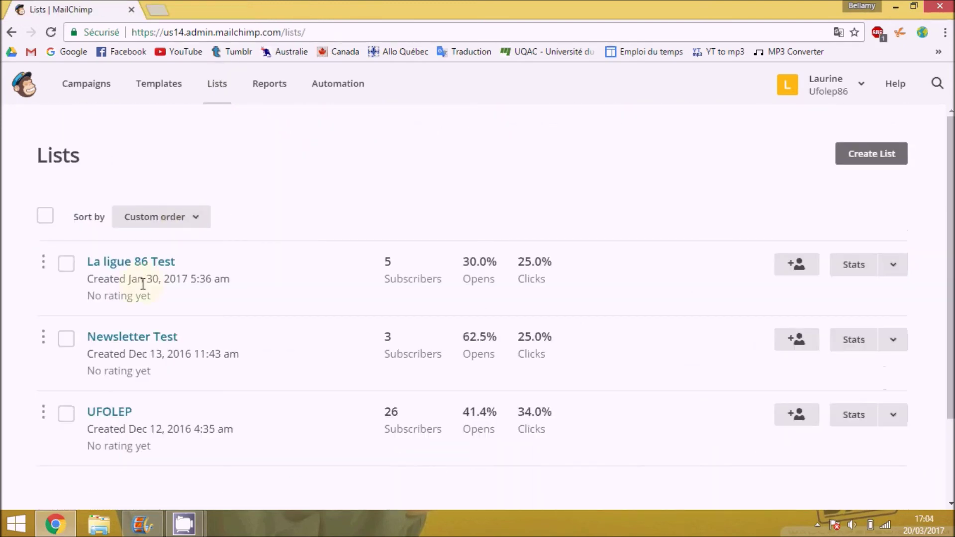
left_click(139, 338)
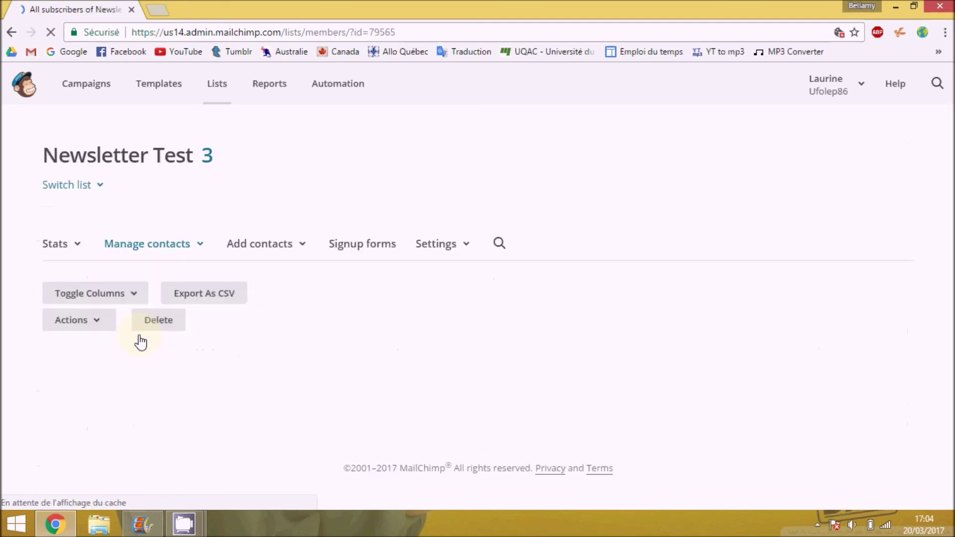
left_click(72, 247)
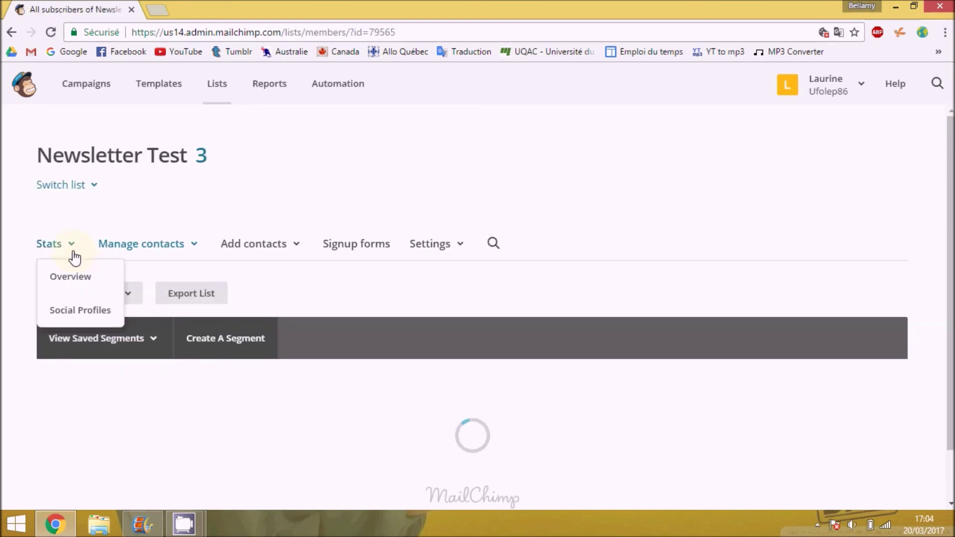
left_click(76, 277)
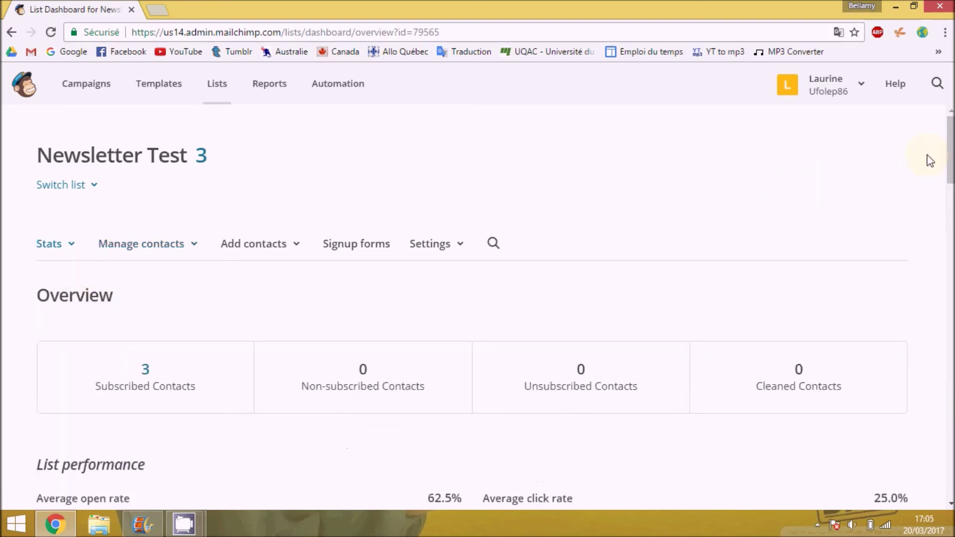
scroll(477, 298, "down", 9)
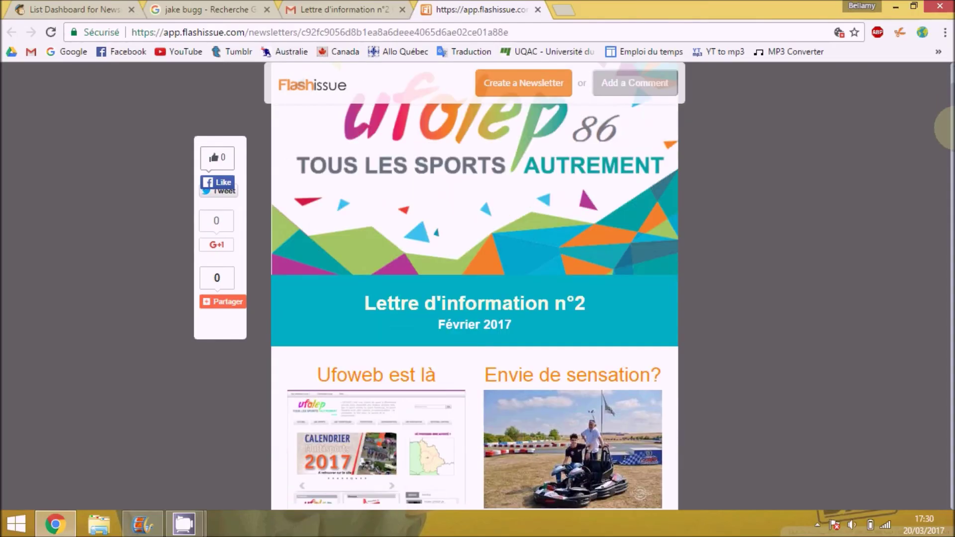
- Scroll through every section of the Ufolep 86 Lettre d'information n°2 web page
scroll(475, 299, "down", 4)
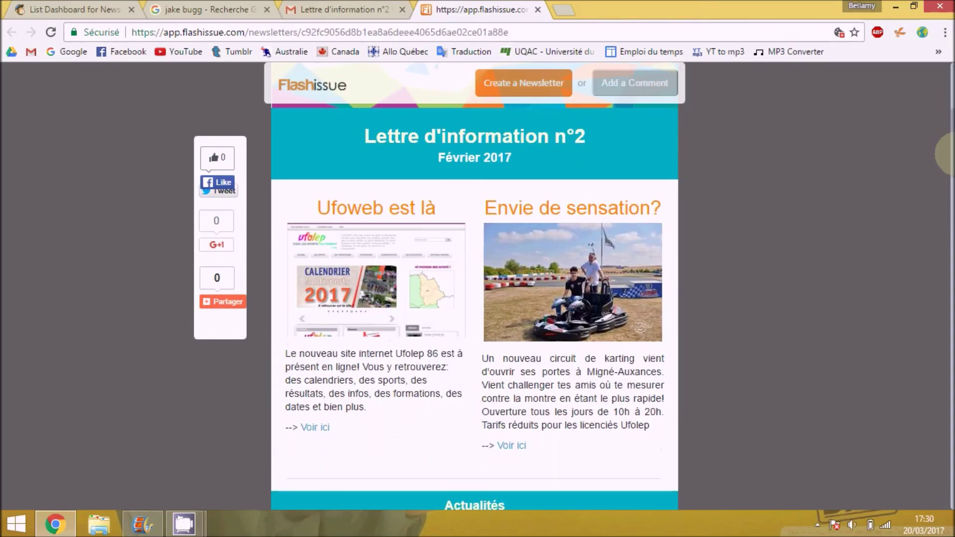
scroll(474, 299, "down", 4)
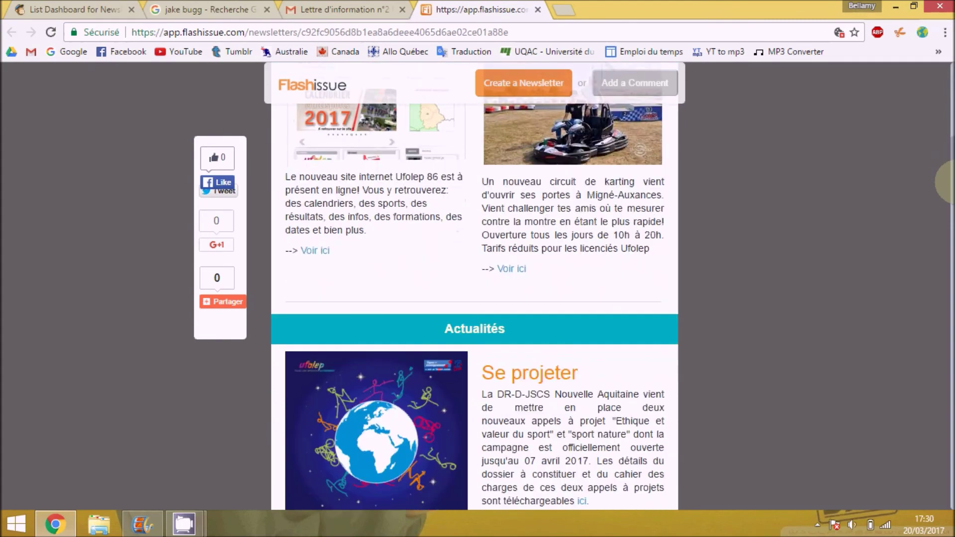
scroll(474, 298, "down", 3)
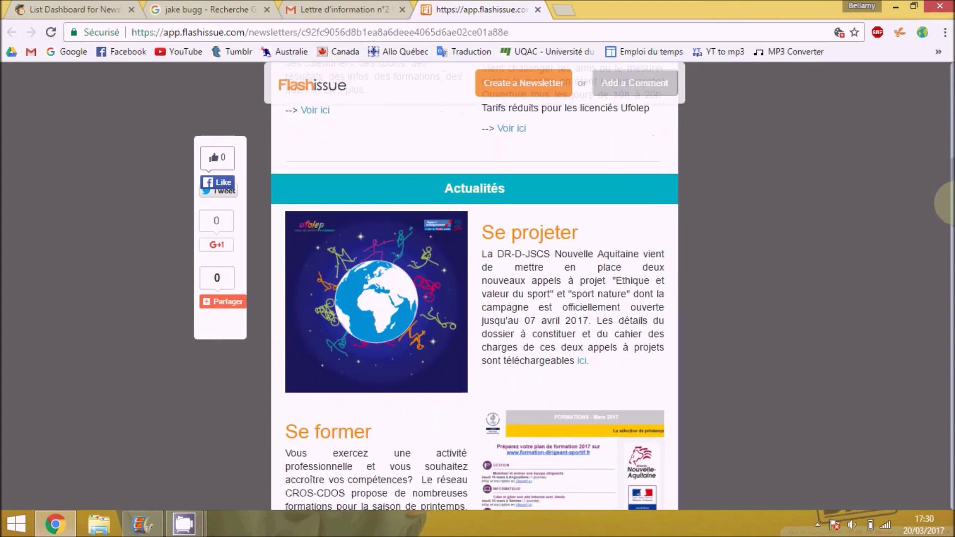
scroll(474, 298, "down", 1)
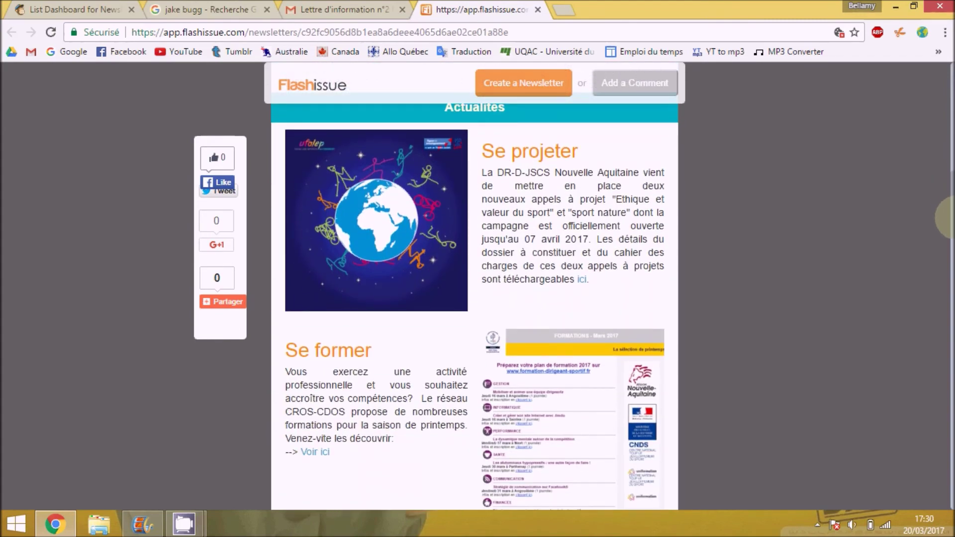
scroll(474, 286, "down", 3)
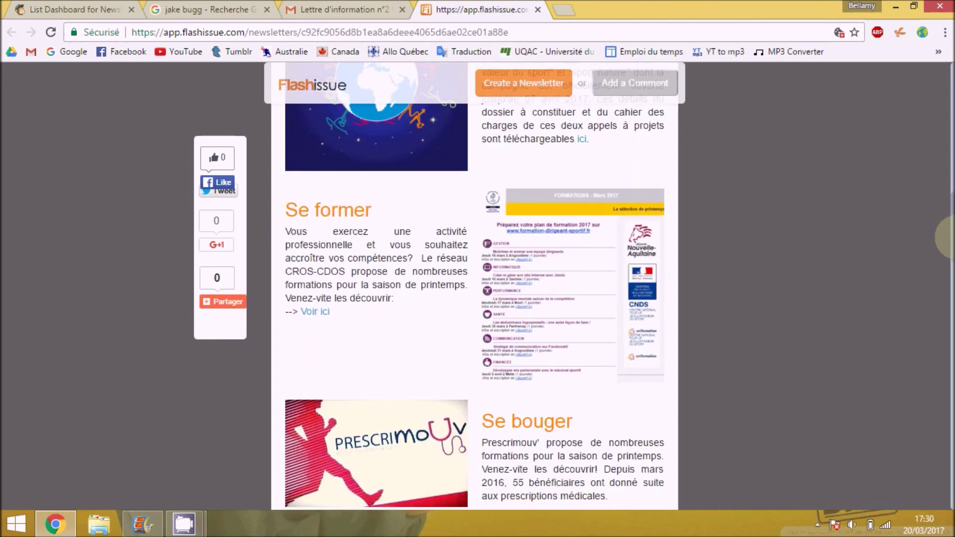
scroll(474, 286, "down", 3)
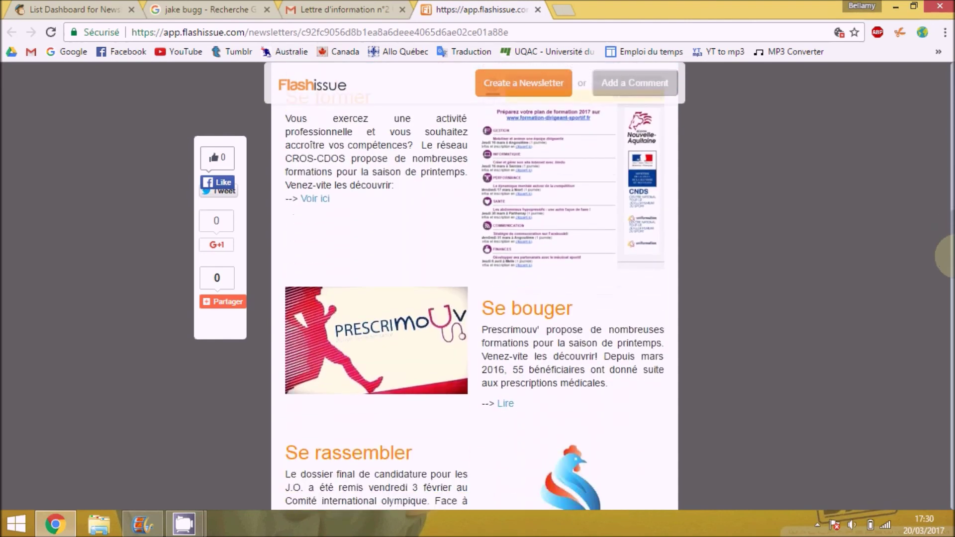
scroll(474, 286, "down", 1)
scroll(475, 287, "down", 5)
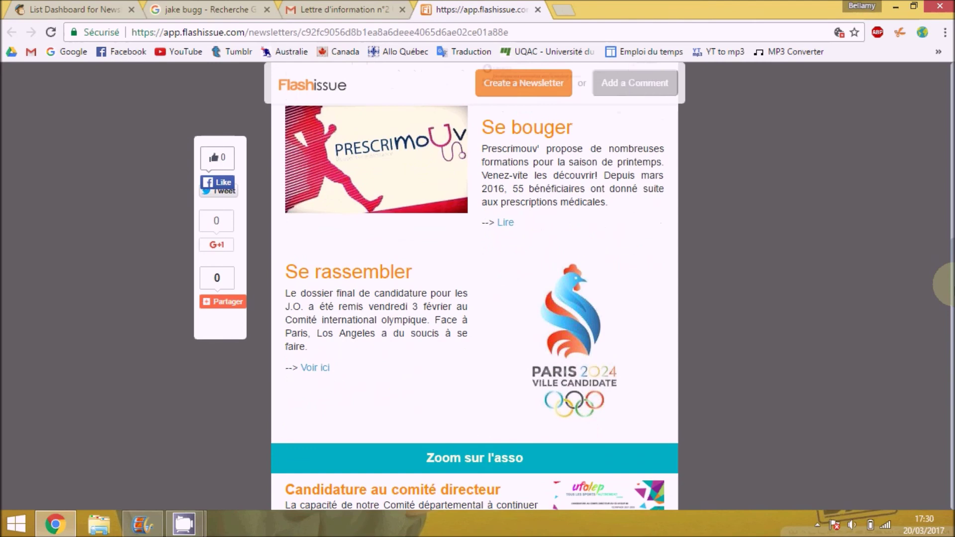
scroll(475, 286, "down", 4)
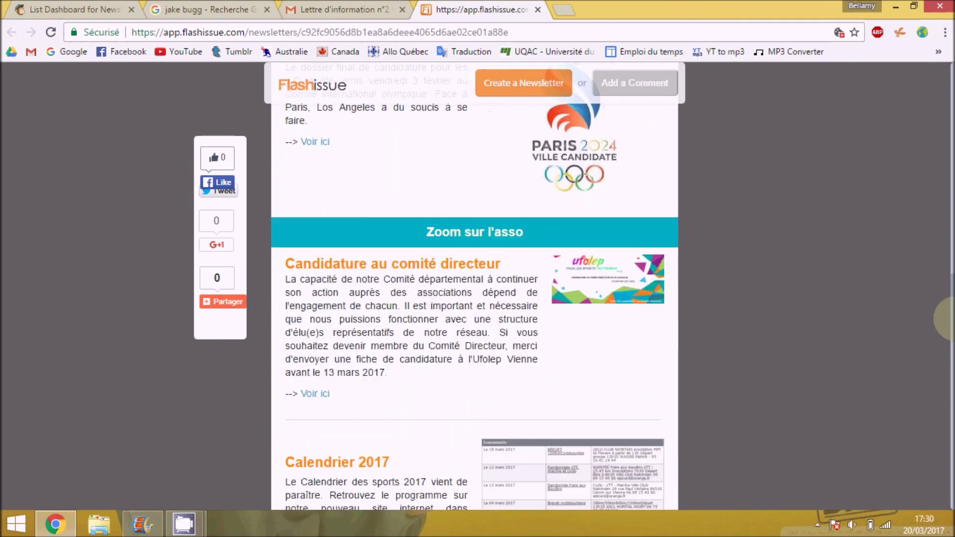
scroll(474, 287, "down", 4)
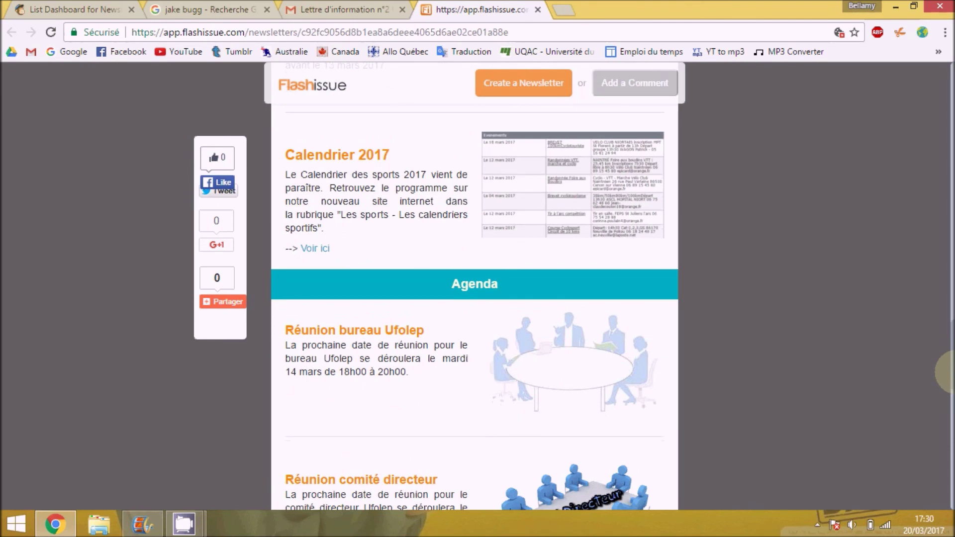
scroll(475, 286, "down", 3)
left_click_drag(950, 387, 951, 495)
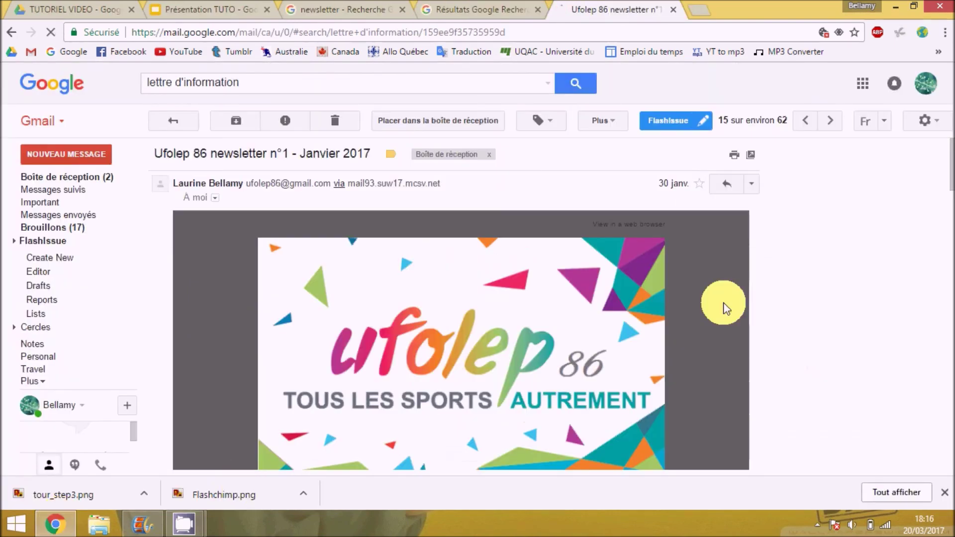
left_click_drag(950, 172, 949, 358)
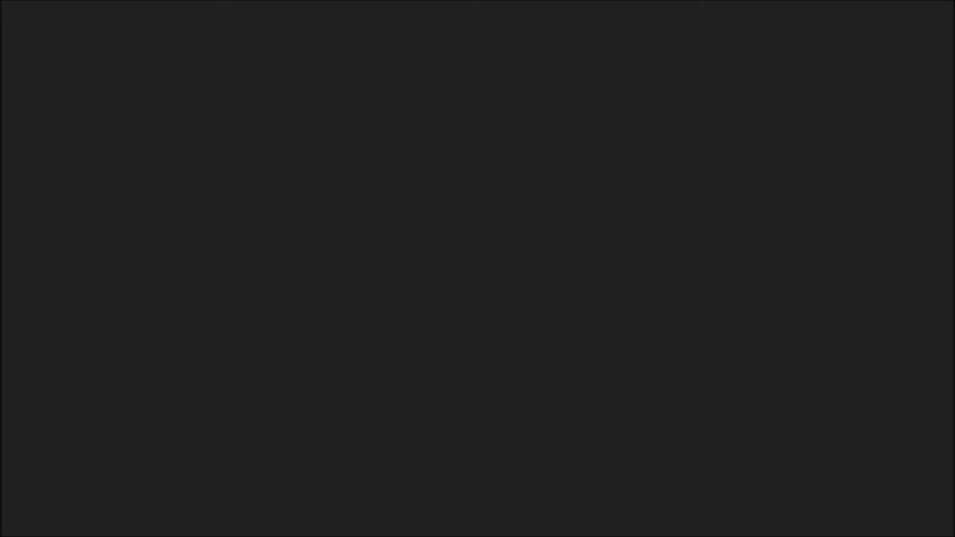